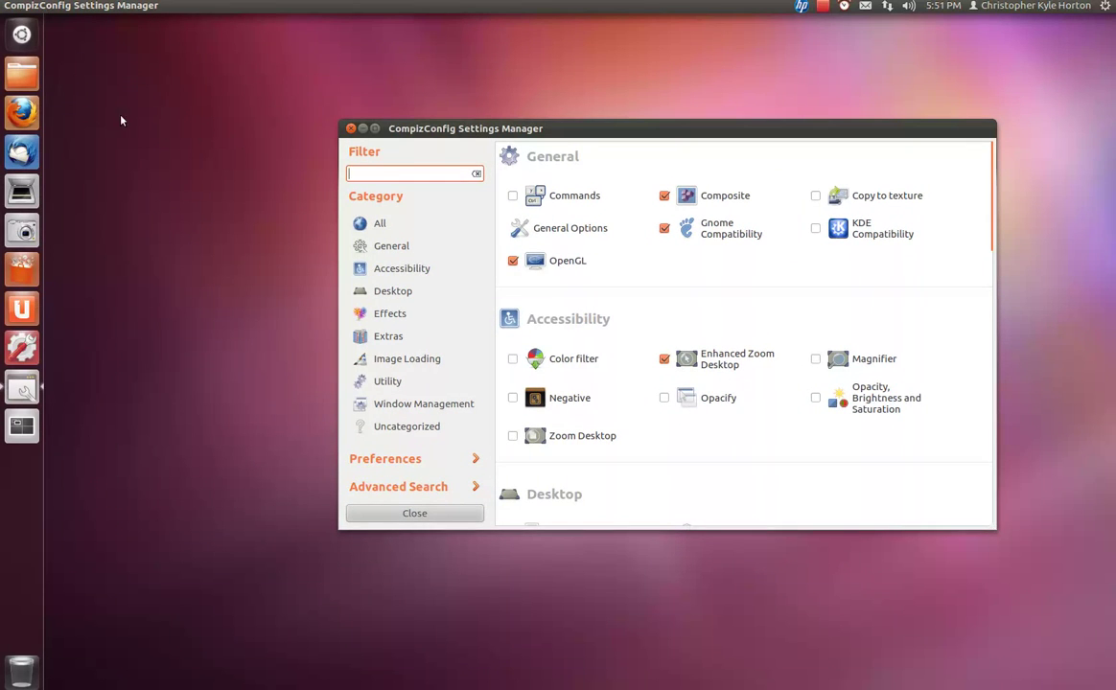
- Open a Home folder window and display the Ubuntu Unity Plugin's Experimental settings in CompizConfig Settings Manager
{"action": "left_click", "coordinate": [25, 82]}
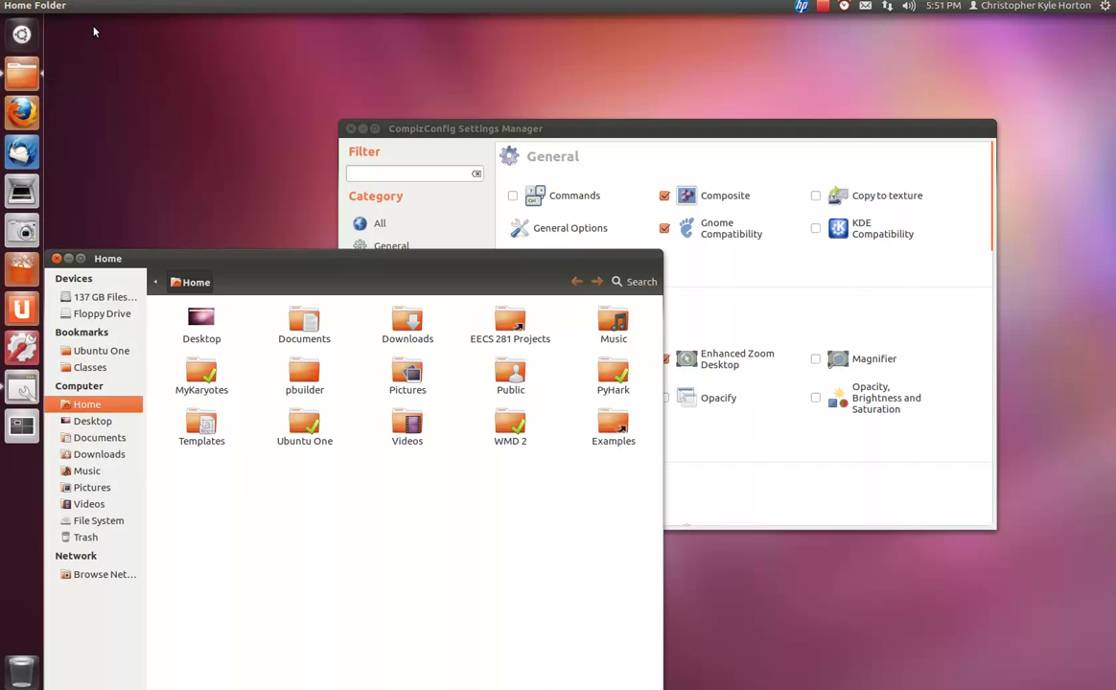
{"action": "left_click", "coordinate": [645, 127]}
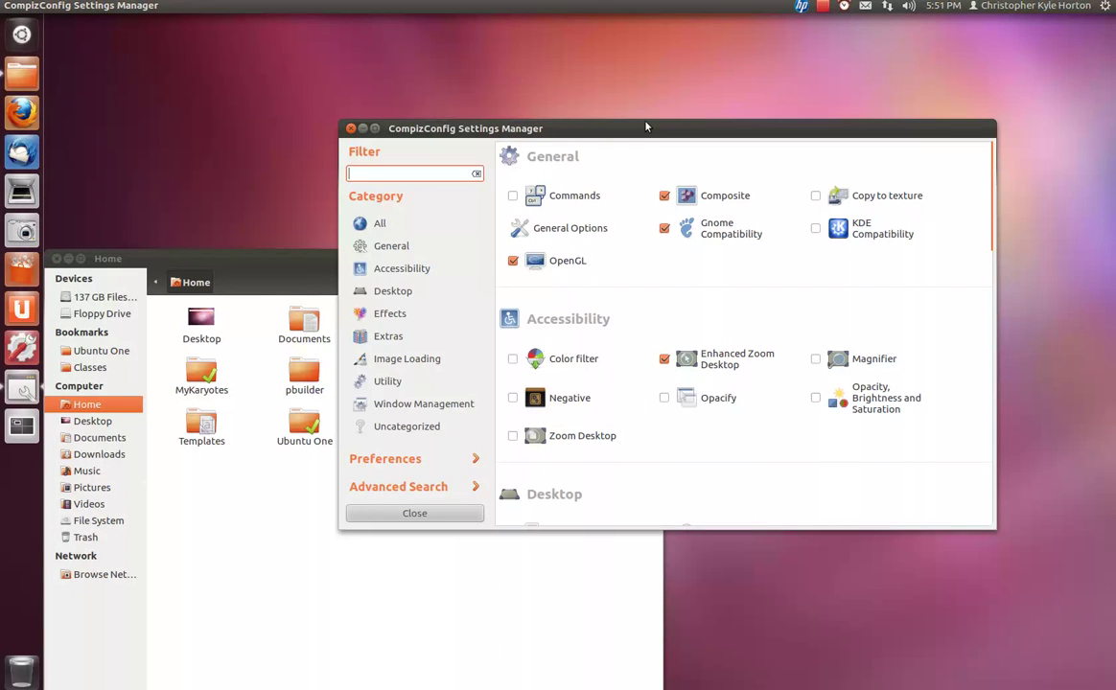
{"action": "left_click_drag", "start_coordinate": [1003, 175], "coordinate": [950, 247]}
{"action": "left_click", "coordinate": [886, 314]}
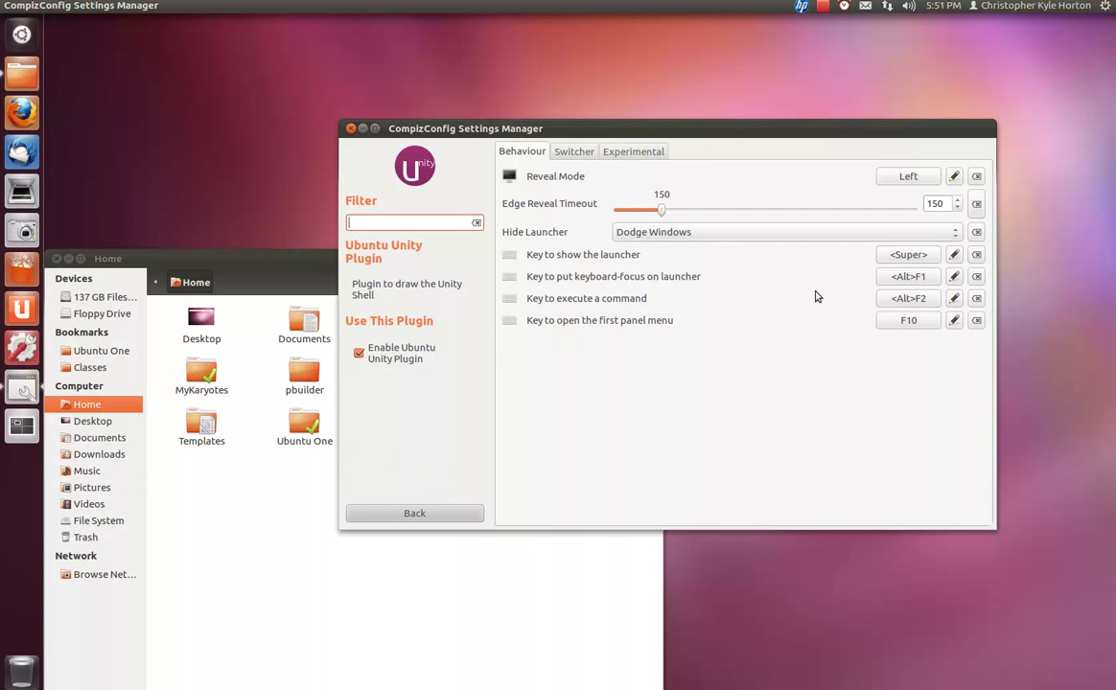
{"action": "left_click", "coordinate": [642, 155]}
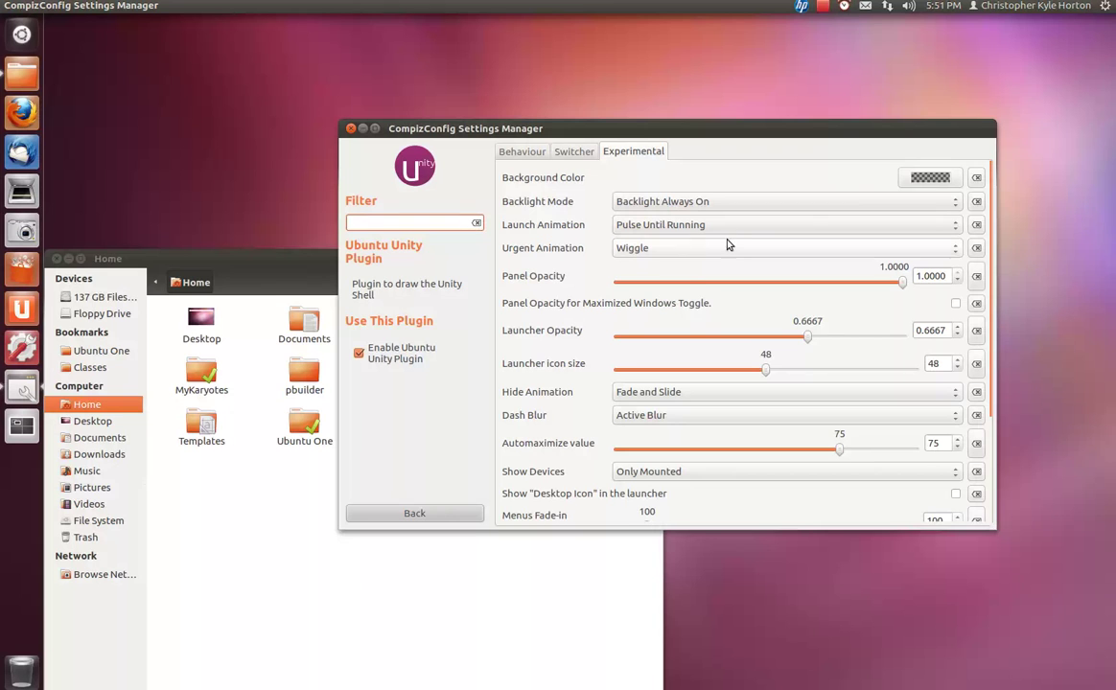
- Set the Unity background color to orange #FF7100 with opacity 255, and preview it in the Dash
{"action": "left_click", "coordinate": [930, 177]}
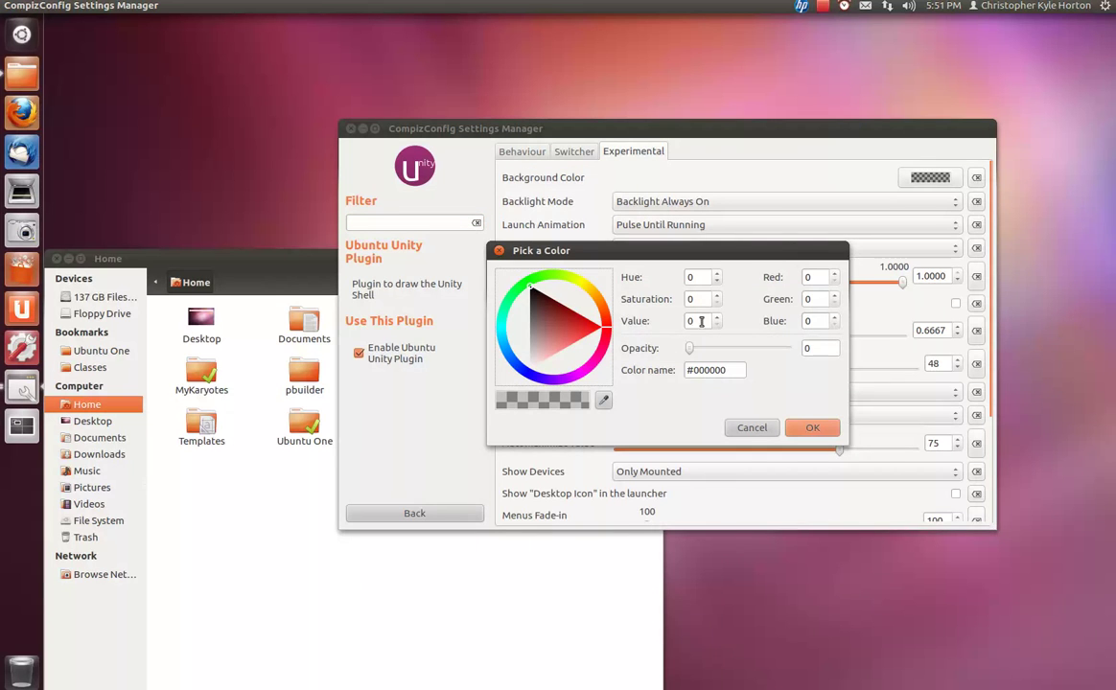
{"action": "left_click", "coordinate": [603, 305]}
{"action": "left_click_drag", "start_coordinate": [572, 320], "coordinate": [596, 305]}
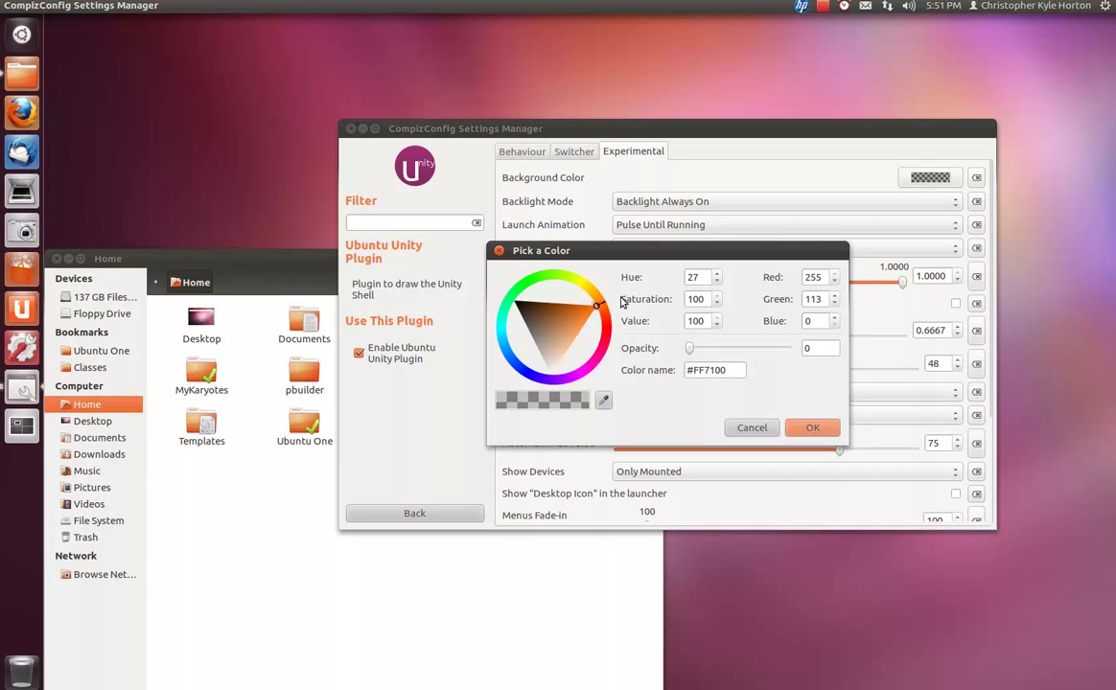
{"action": "left_click_drag", "start_coordinate": [690, 349], "coordinate": [797, 355]}
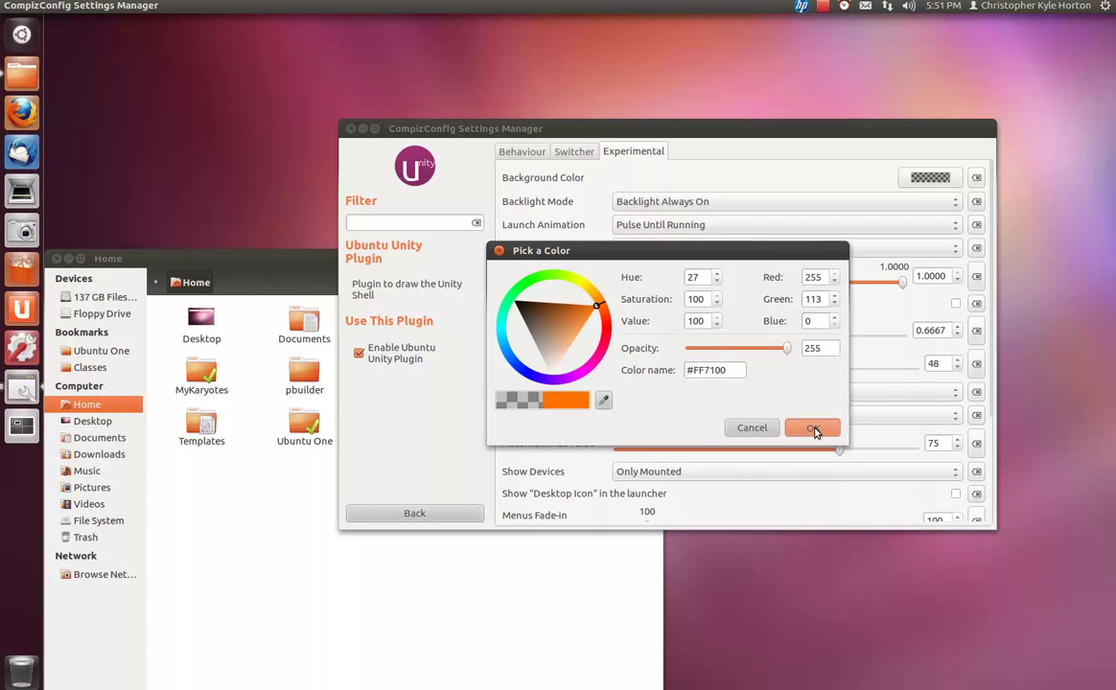
{"action": "left_click", "coordinate": [813, 426]}
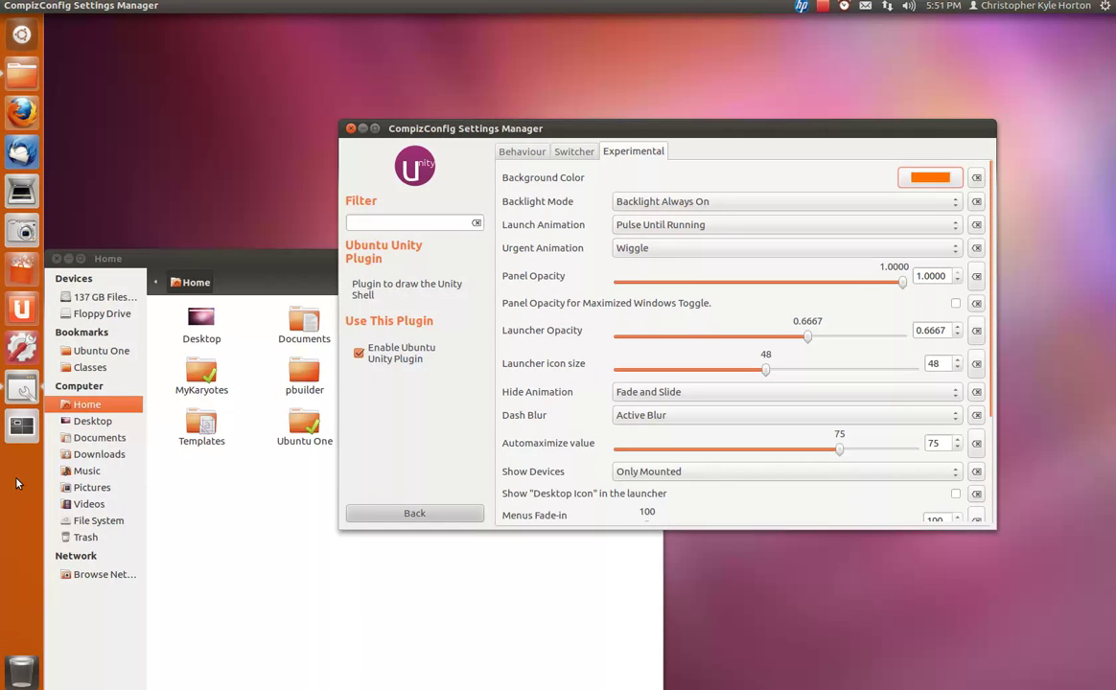
{"action": "key", "text": "super"}
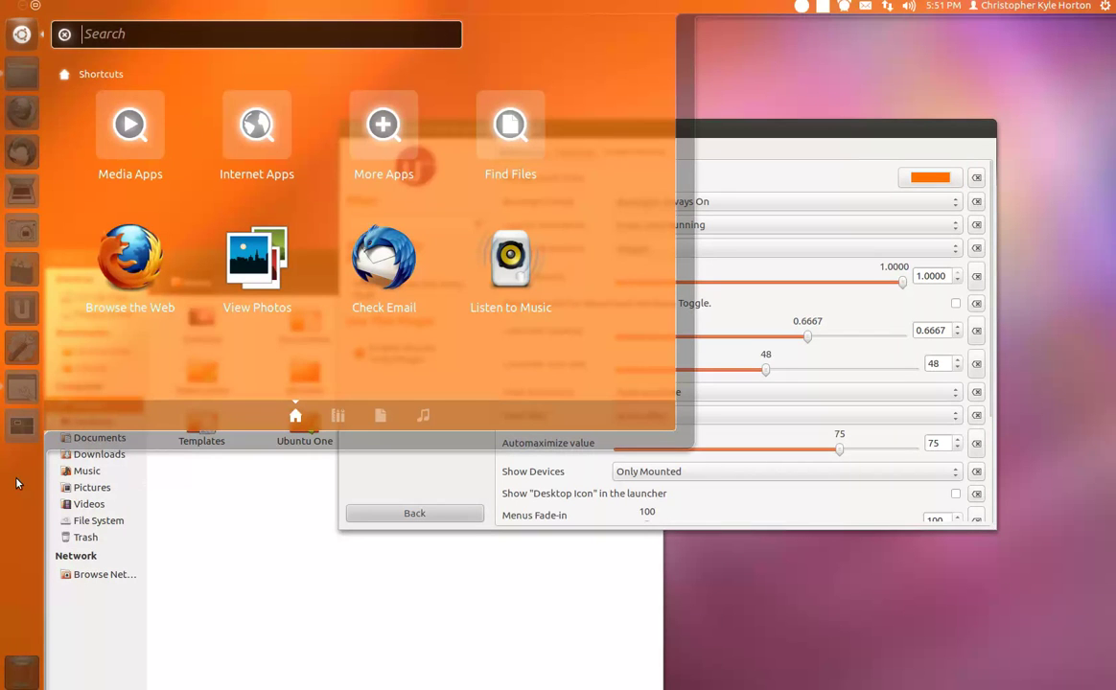
{"action": "key", "text": "super"}
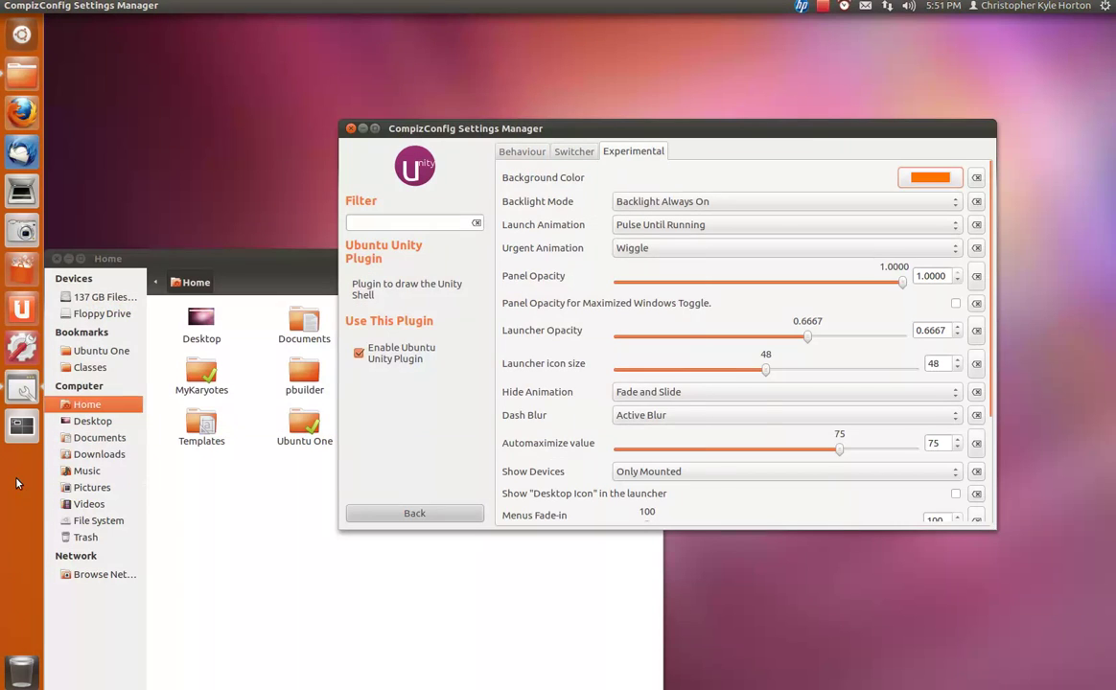
- Change the Unity background color to green #11FF00 with opacity 104, and preview it in the Dash
{"action": "left_click", "coordinate": [921, 178]}
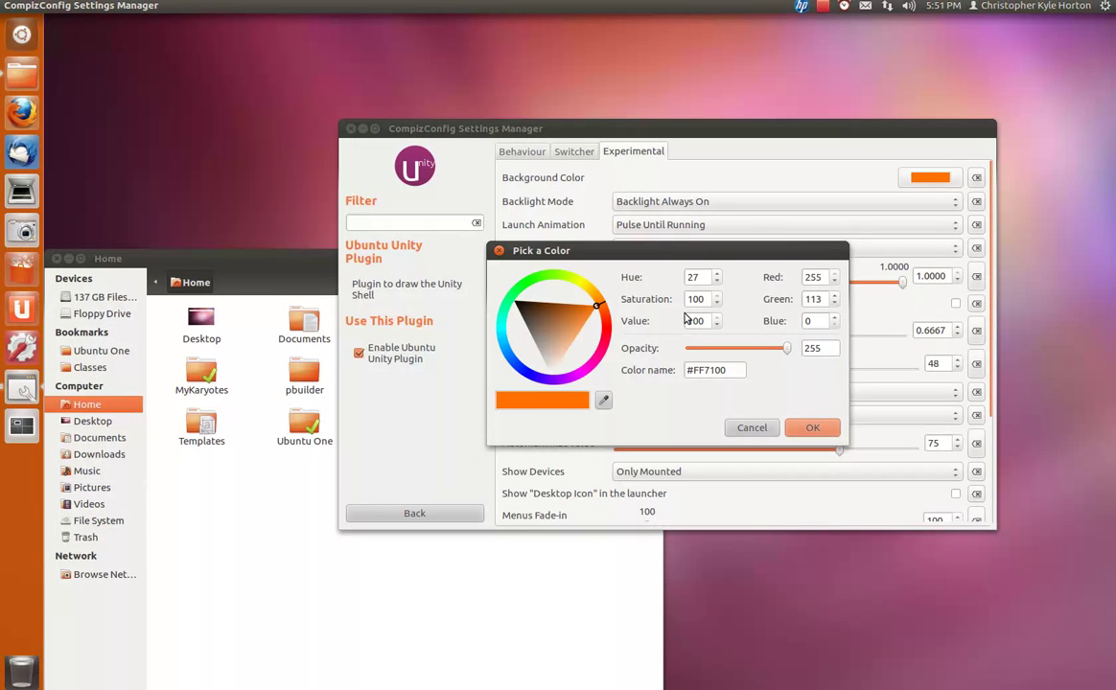
{"action": "left_click_drag", "start_coordinate": [534, 288], "coordinate": [537, 297]}
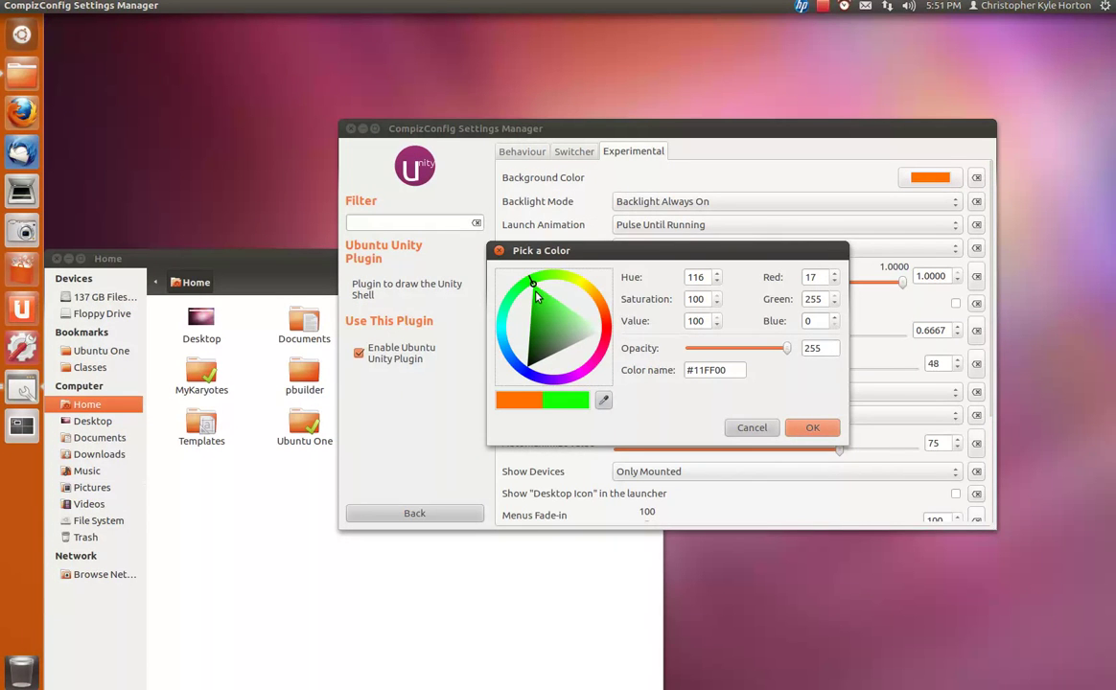
{"action": "left_click_drag", "start_coordinate": [788, 354], "coordinate": [753, 350]}
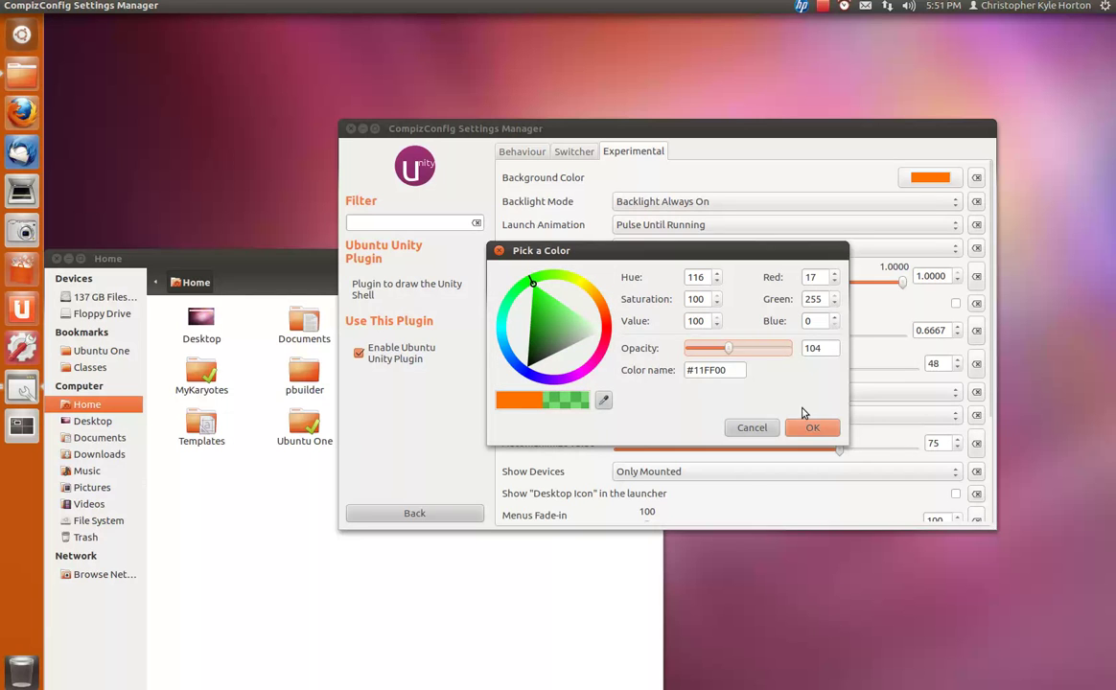
{"action": "left_click", "coordinate": [812, 427]}
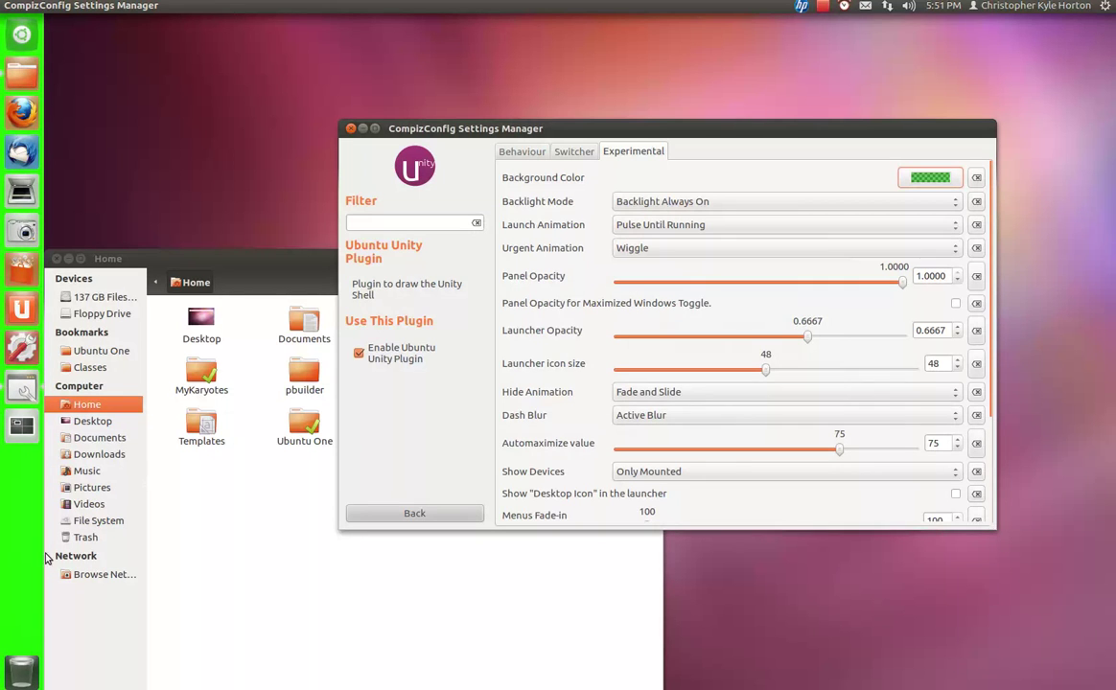
{"action": "key", "text": "super"}
- Change the Unity background color to cyan #17D2DB with opacity 24, and preview it in the Dash
{"action": "left_click", "coordinate": [928, 180]}
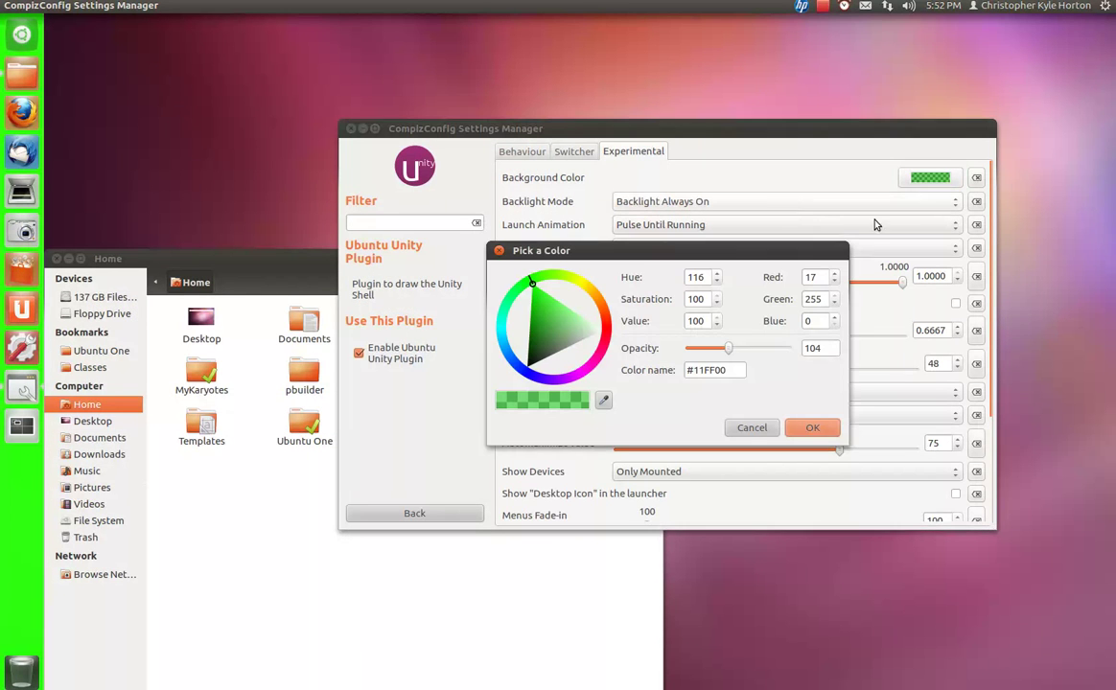
{"action": "left_click", "coordinate": [500, 330]}
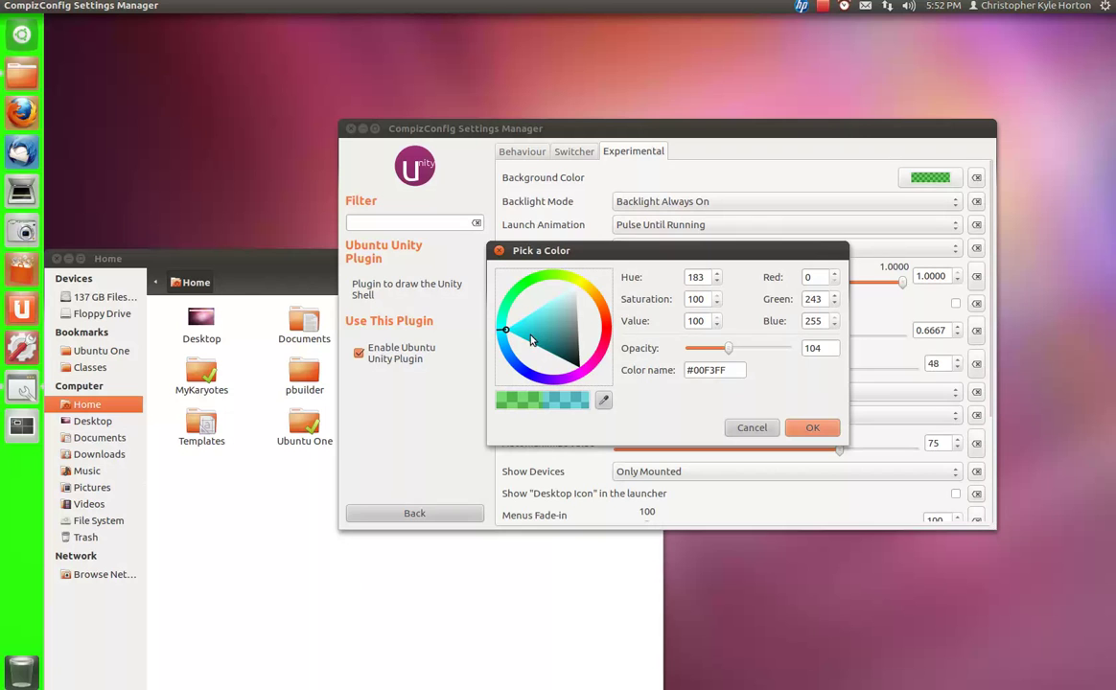
{"action": "left_click_drag", "start_coordinate": [526, 335], "coordinate": [523, 331]}
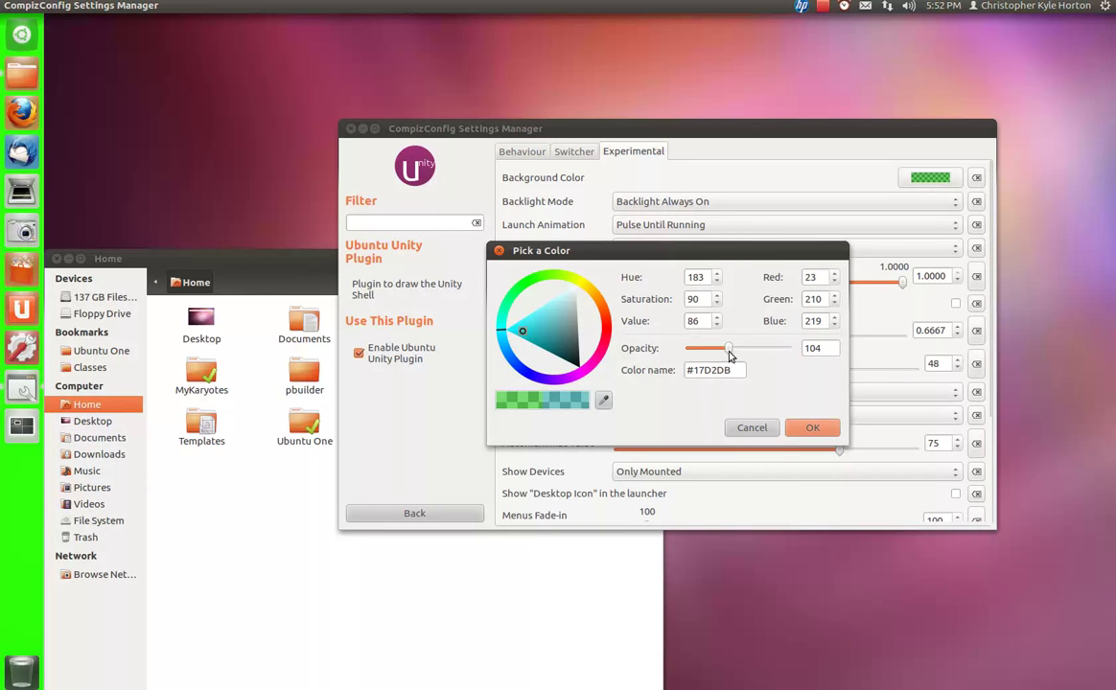
{"action": "left_click_drag", "start_coordinate": [728, 355], "coordinate": [700, 355]}
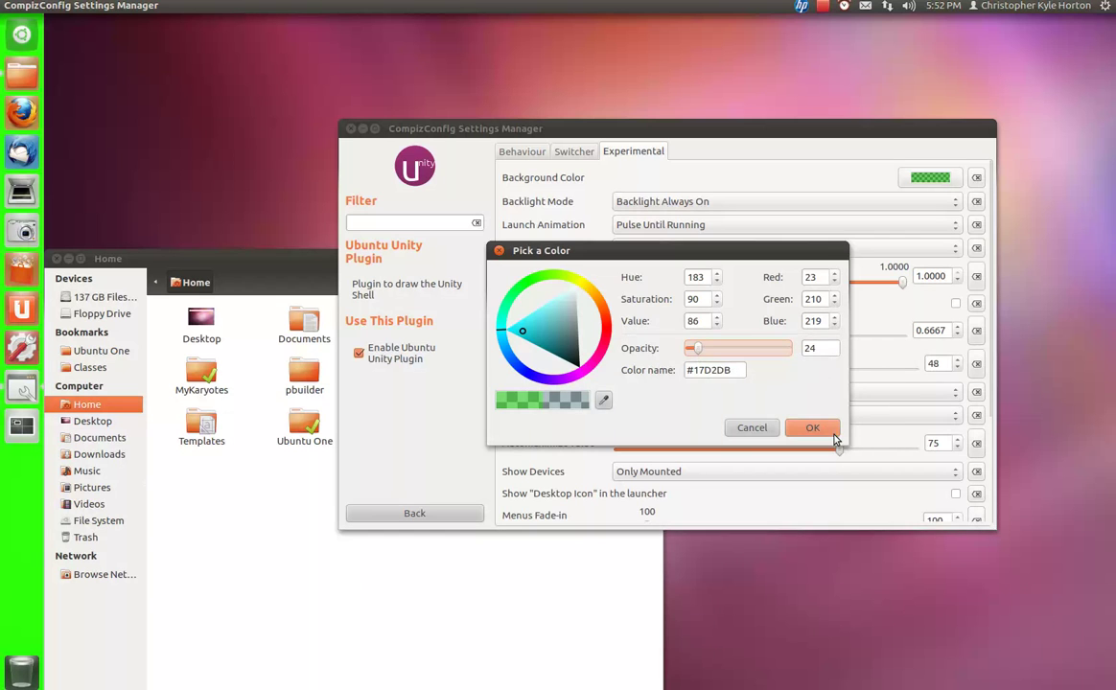
{"action": "left_click", "coordinate": [822, 430]}
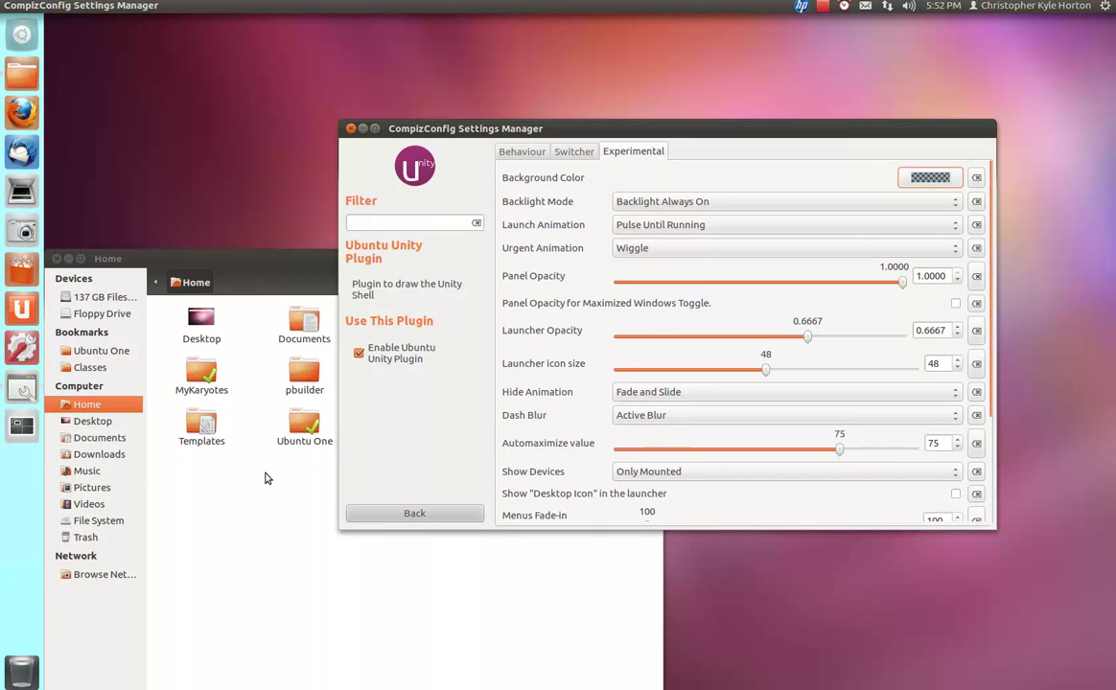
{"action": "key", "text": "super"}
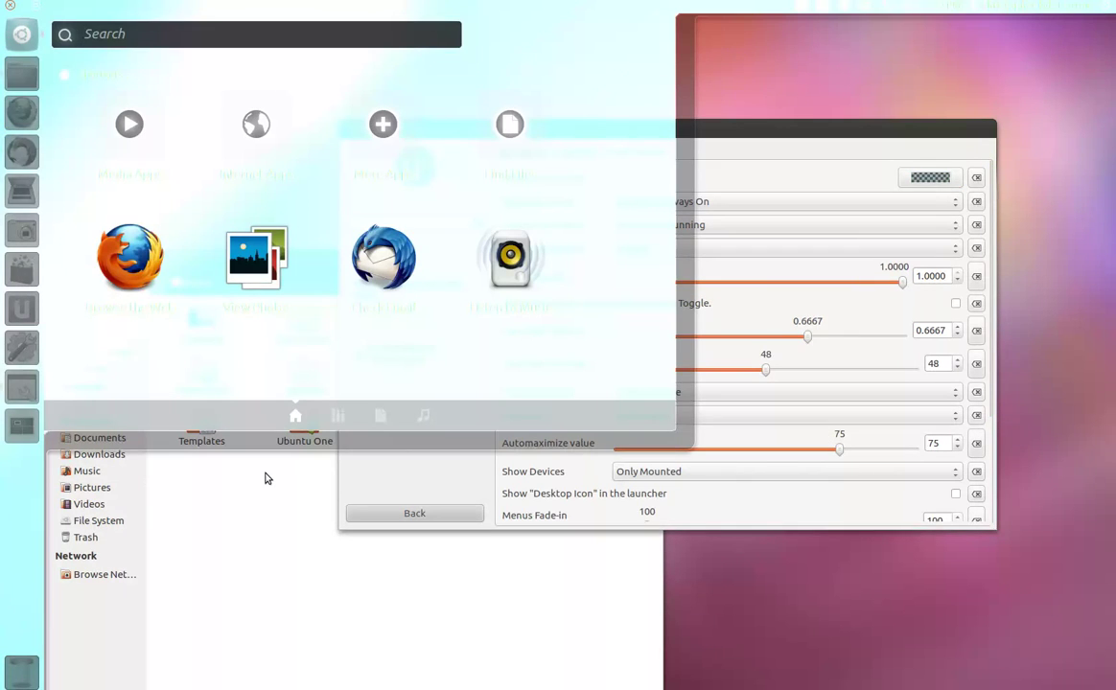
{"action": "key", "text": "super"}
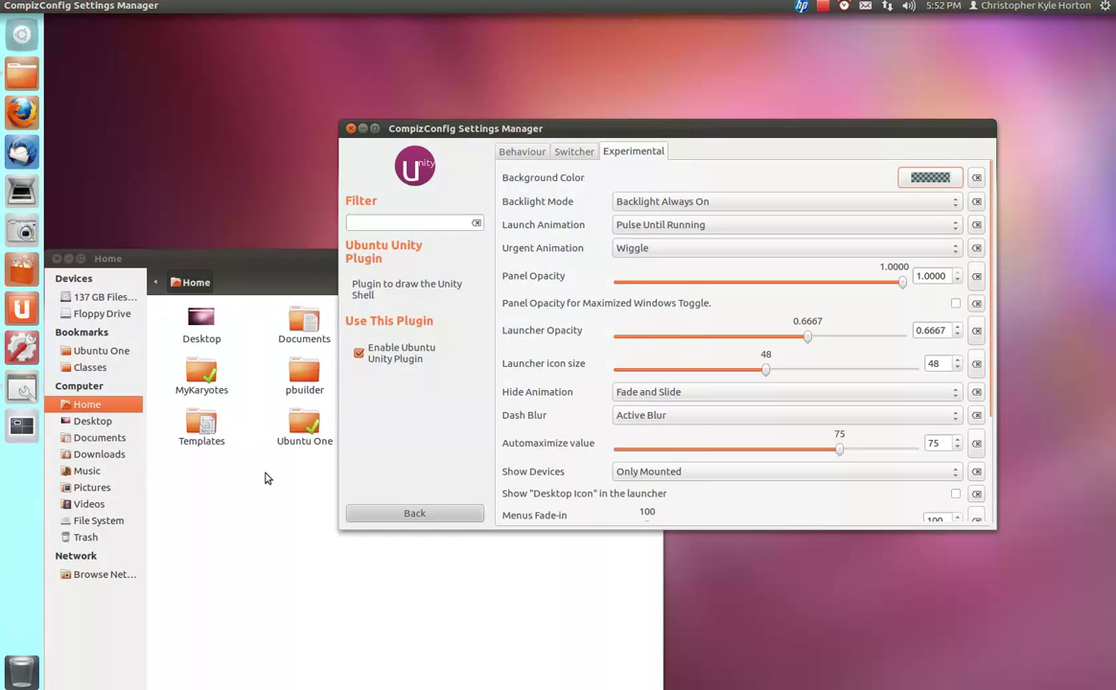
- Change the Unity background color to fully opaque black #000000, and preview it in the Dash
{"action": "left_click", "coordinate": [916, 178]}
{"action": "left_click", "coordinate": [578, 366]}
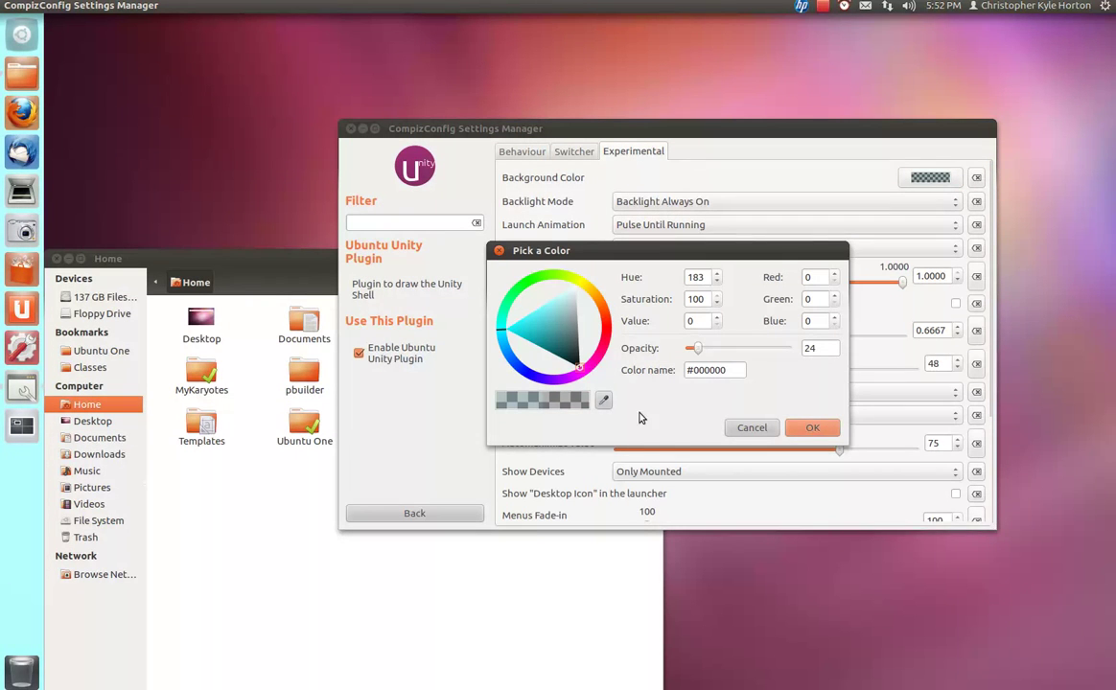
{"action": "left_click_drag", "start_coordinate": [697, 348], "coordinate": [847, 361]}
{"action": "left_click", "coordinate": [811, 428]}
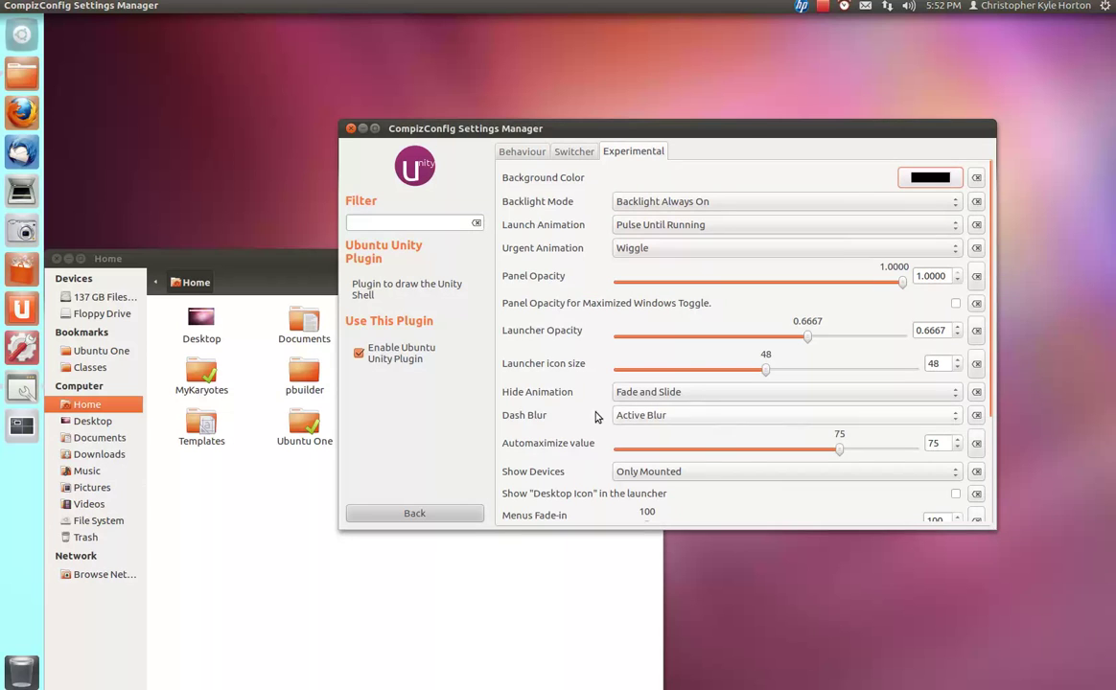
{"action": "key", "text": "super"}
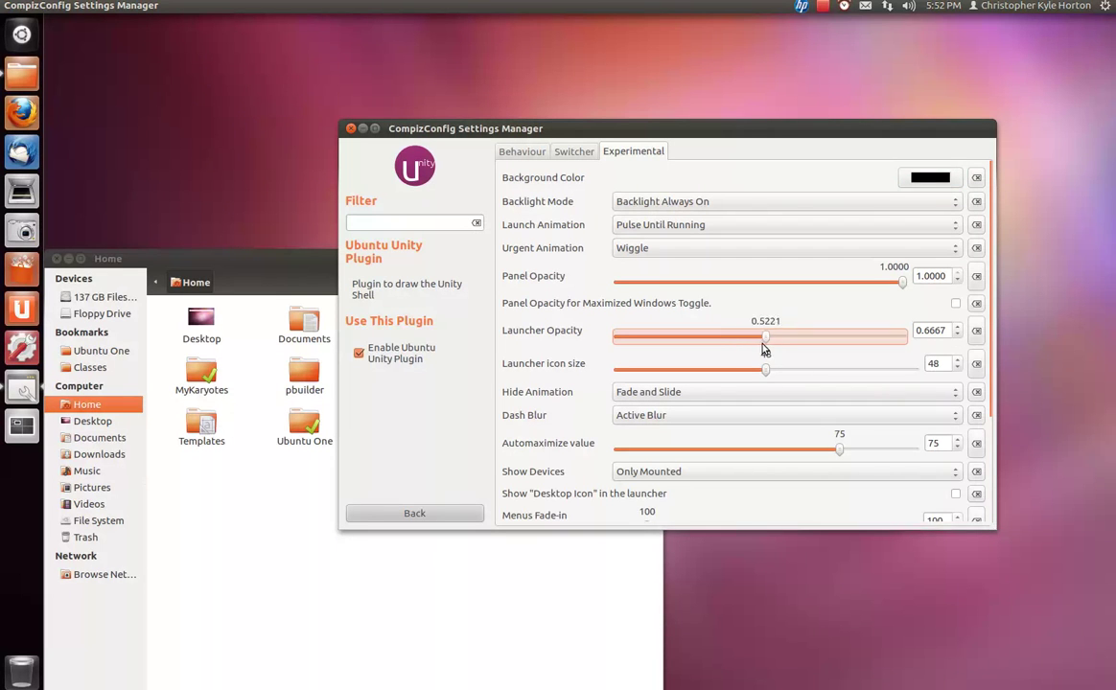
- Lower the launcher opacity to about 0.1166 and check its effect with the Dash
{"action": "left_click_drag", "start_coordinate": [696, 348], "coordinate": [652, 345]}
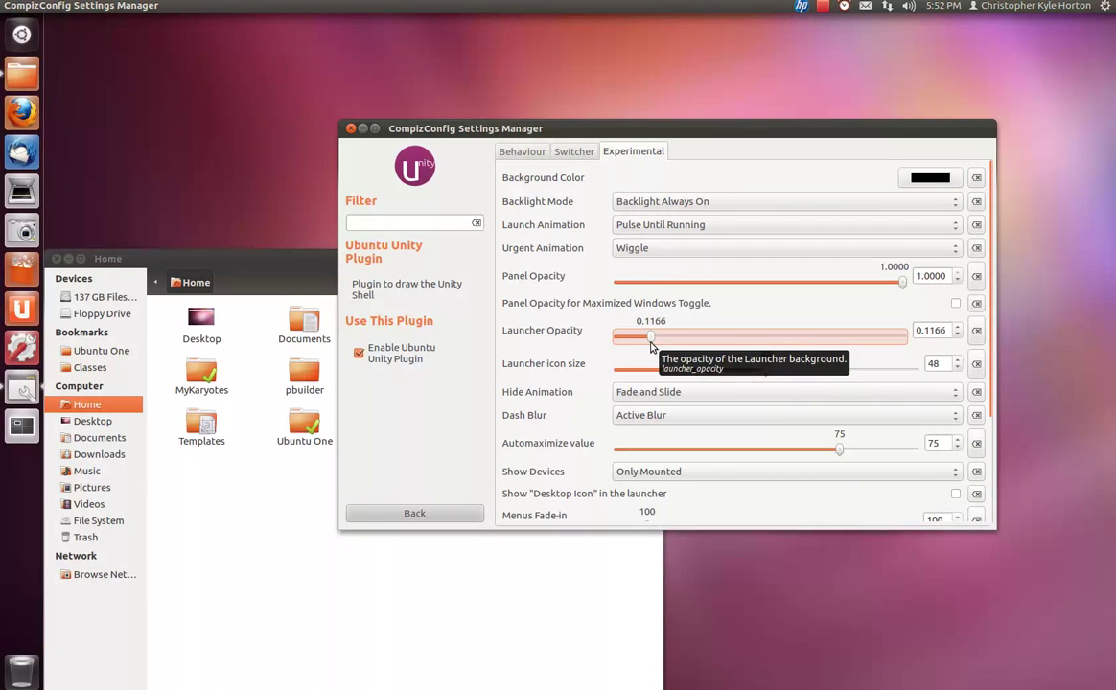
{"action": "key", "text": "super"}
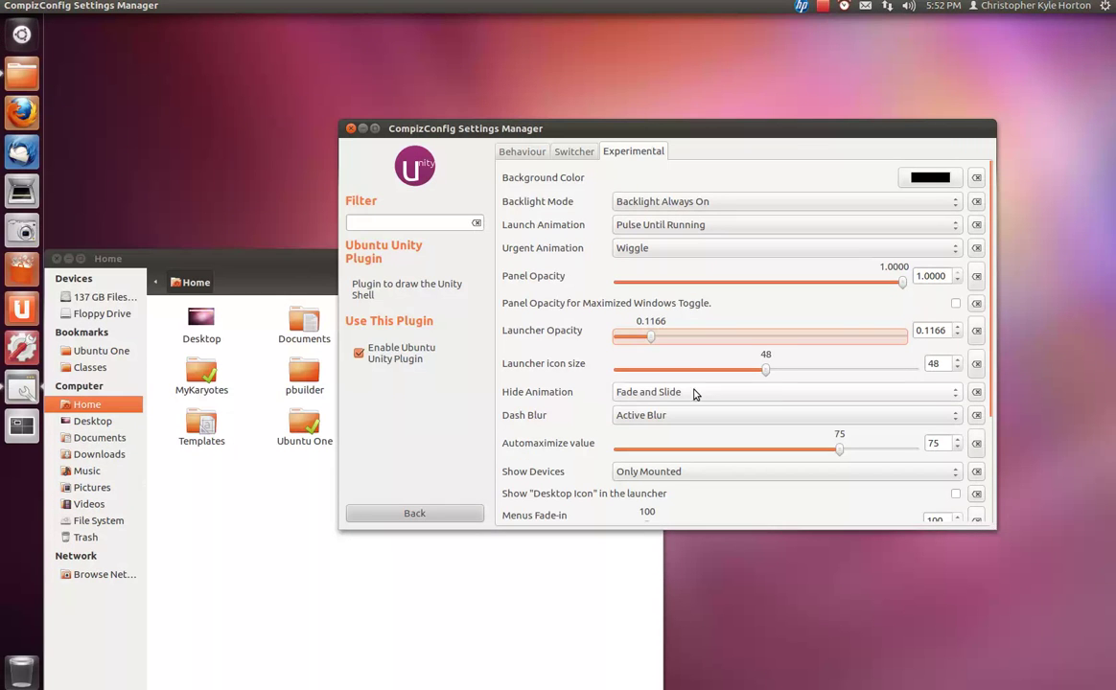
- Reset the launcher opacity and background color to their defaults, and close the settings manager
{"action": "left_click", "coordinate": [975, 331]}
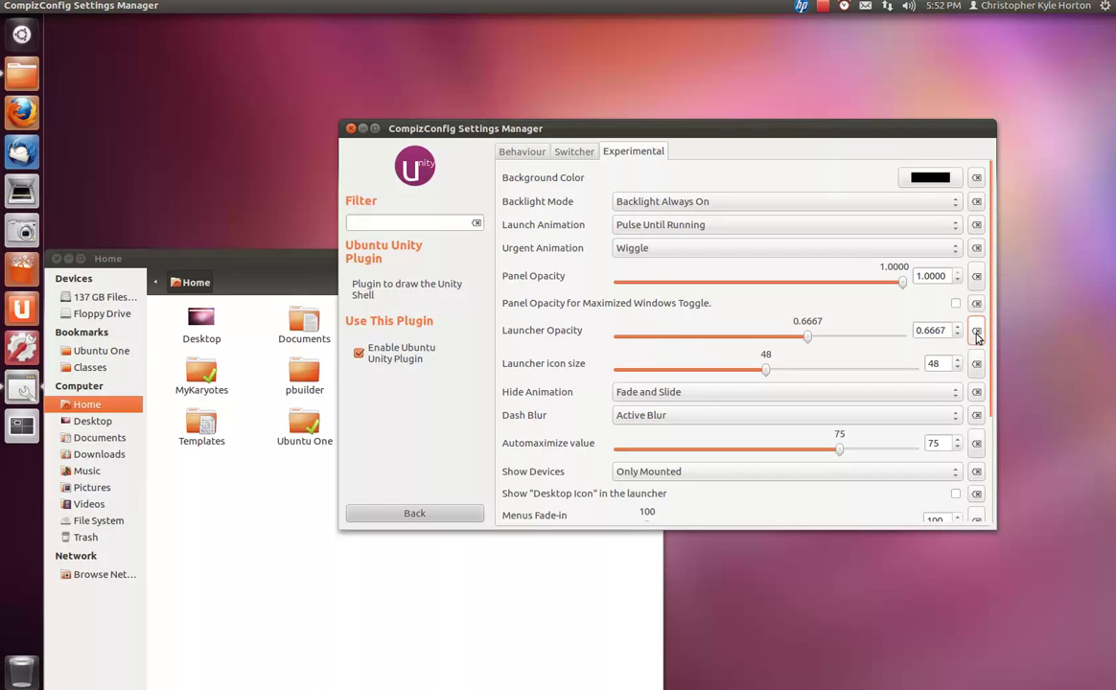
{"action": "left_click", "coordinate": [976, 179]}
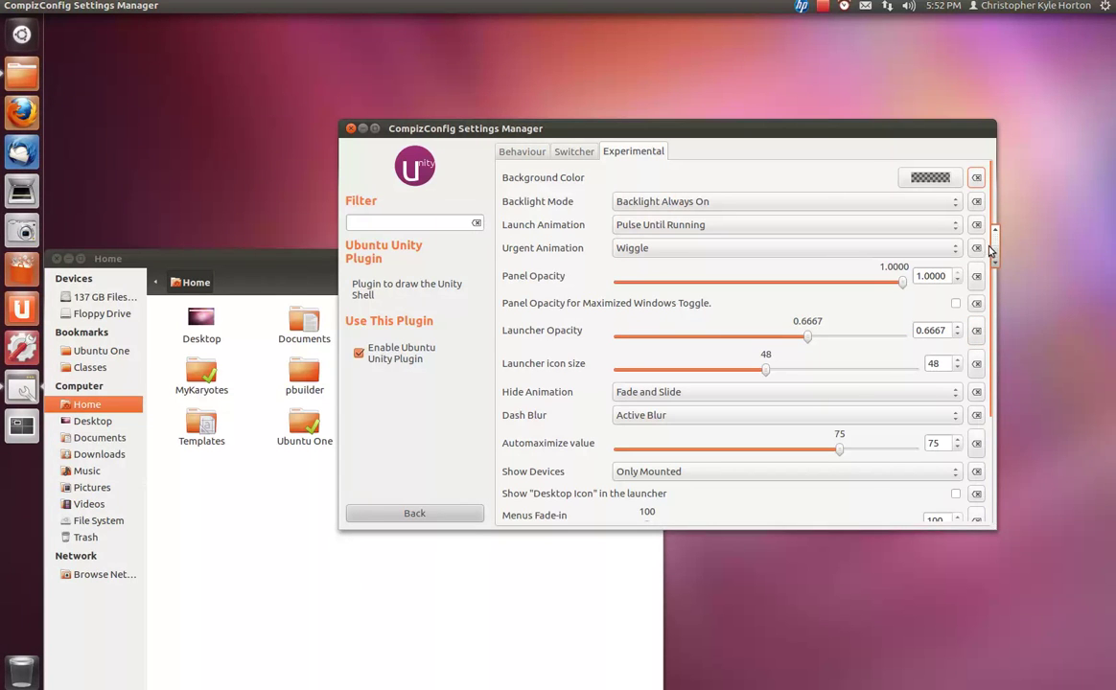
{"action": "scroll", "coordinate": [1001, 281], "scroll_direction": "down", "scroll_amount": 1}
{"action": "left_click_drag", "start_coordinate": [1001, 281], "coordinate": [1003, 379]}
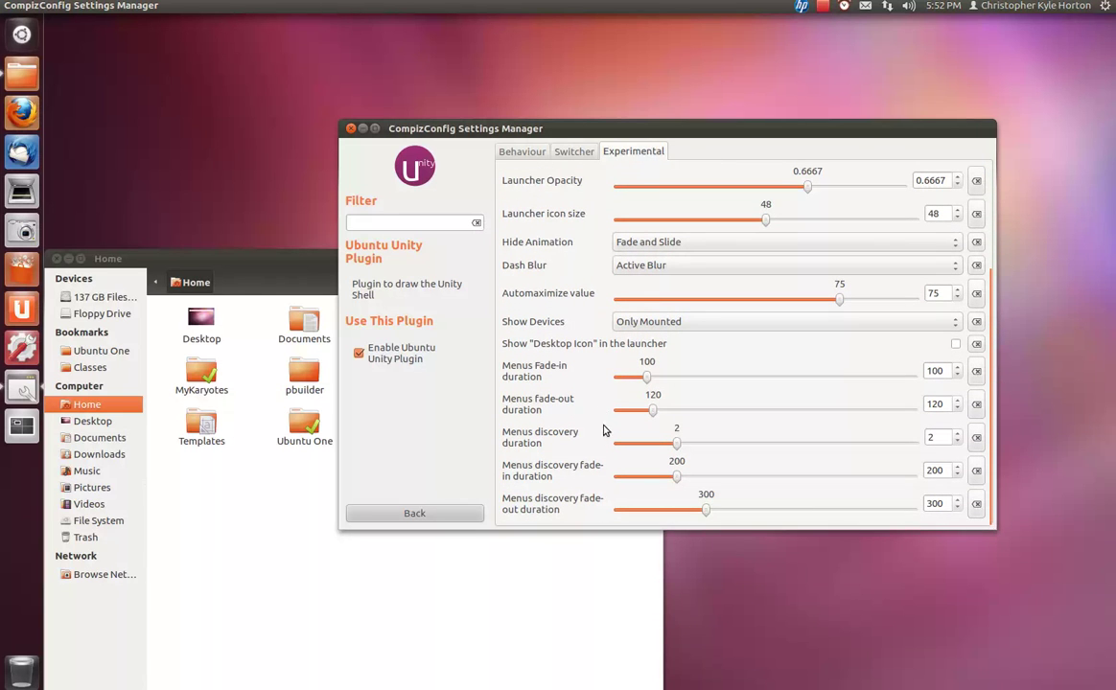
{"action": "left_click", "coordinate": [351, 129]}
- Move the Home window away from the launcher and open a new terminal window
{"action": "left_click_drag", "start_coordinate": [324, 256], "coordinate": [628, 92]}
{"action": "key", "text": "ctrl+alt+t"}
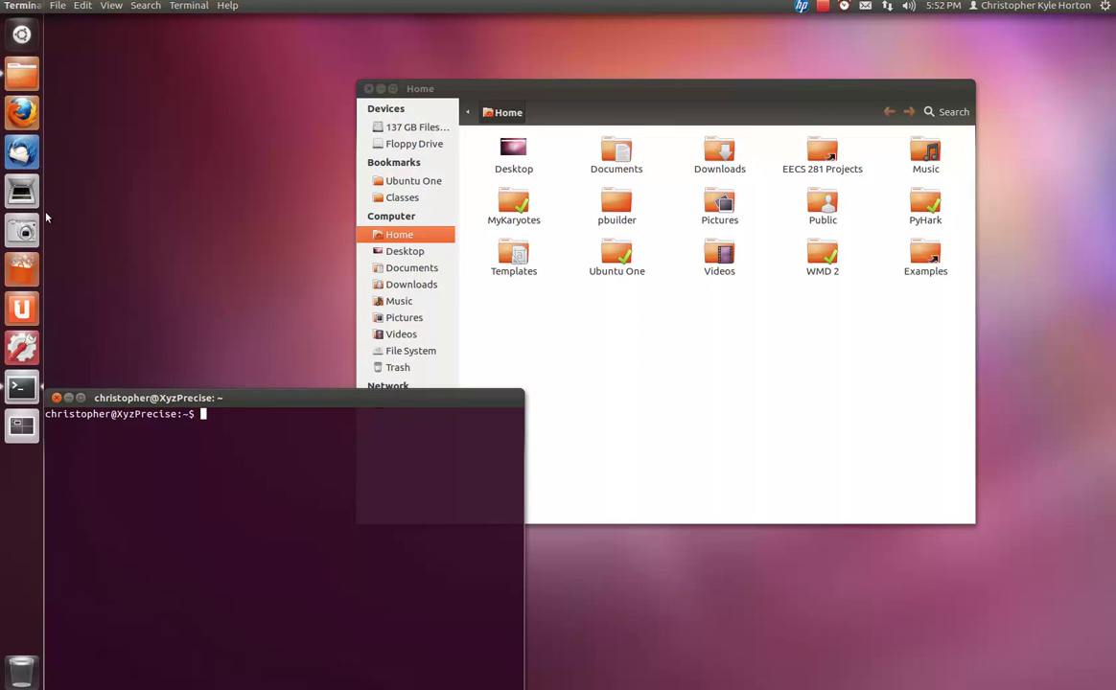
- View the Thunderbird Mail quicklist in the launcher and dismiss it
{"action": "right_click", "coordinate": [21, 153]}
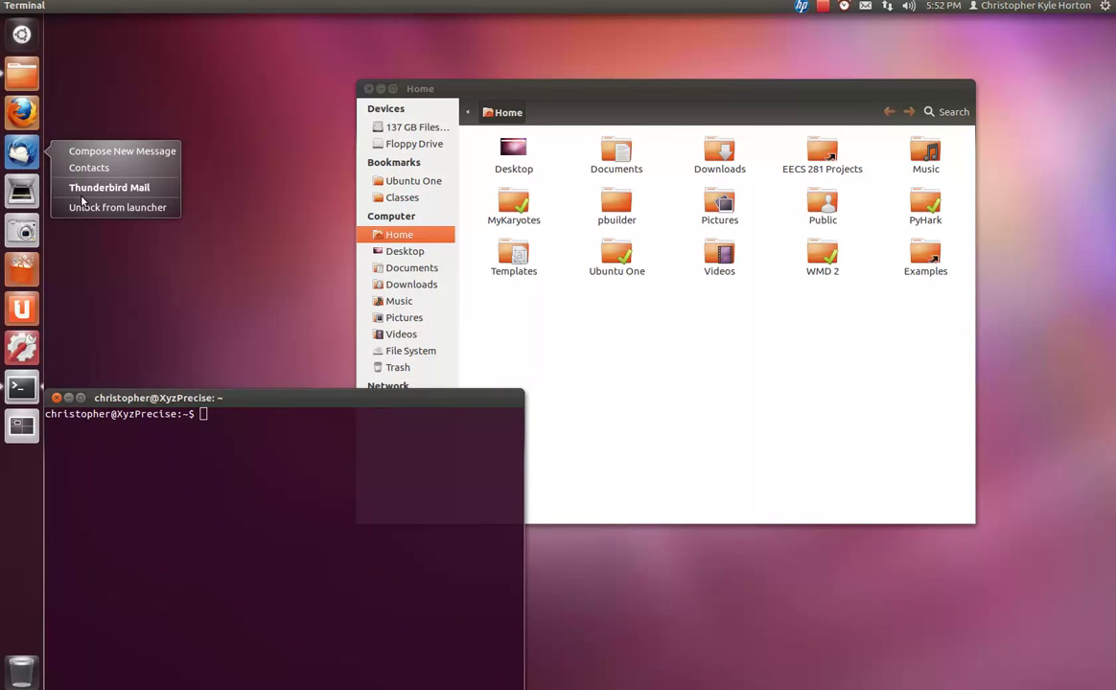
{"action": "left_click", "coordinate": [90, 125]}
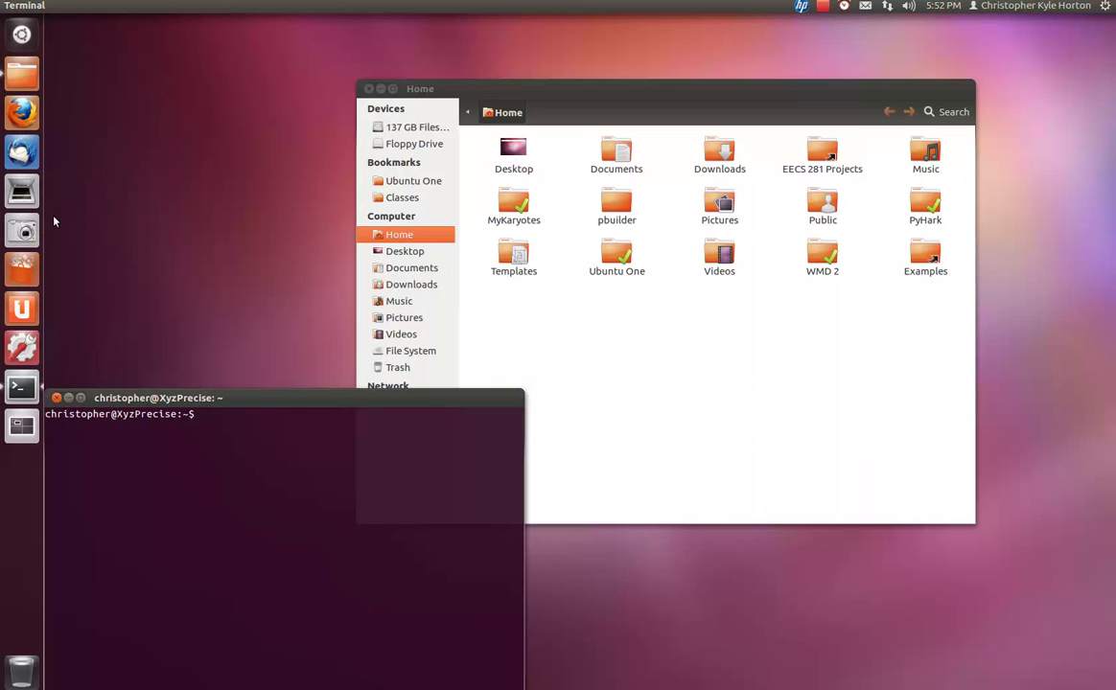
- Start the Screenshot tool from its launcher quicklist and move its dialog over the lower part of the Home window
{"action": "right_click", "coordinate": [22, 228]}
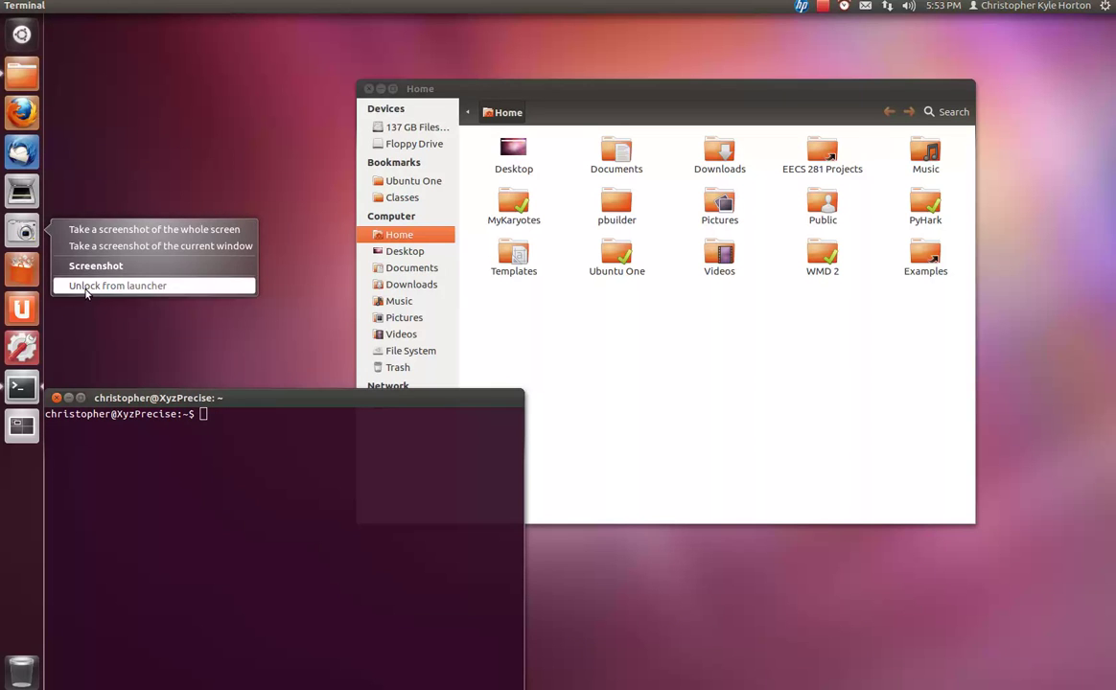
{"action": "left_click", "coordinate": [96, 267]}
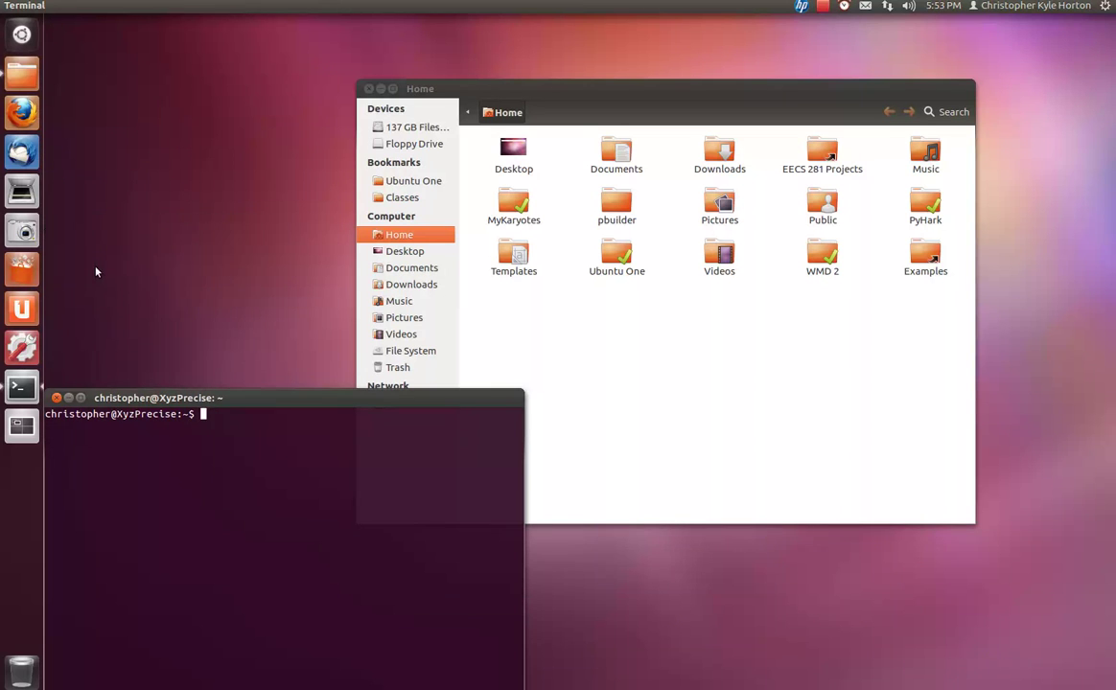
{"action": "left_click_drag", "start_coordinate": [516, 230], "coordinate": [750, 355]}
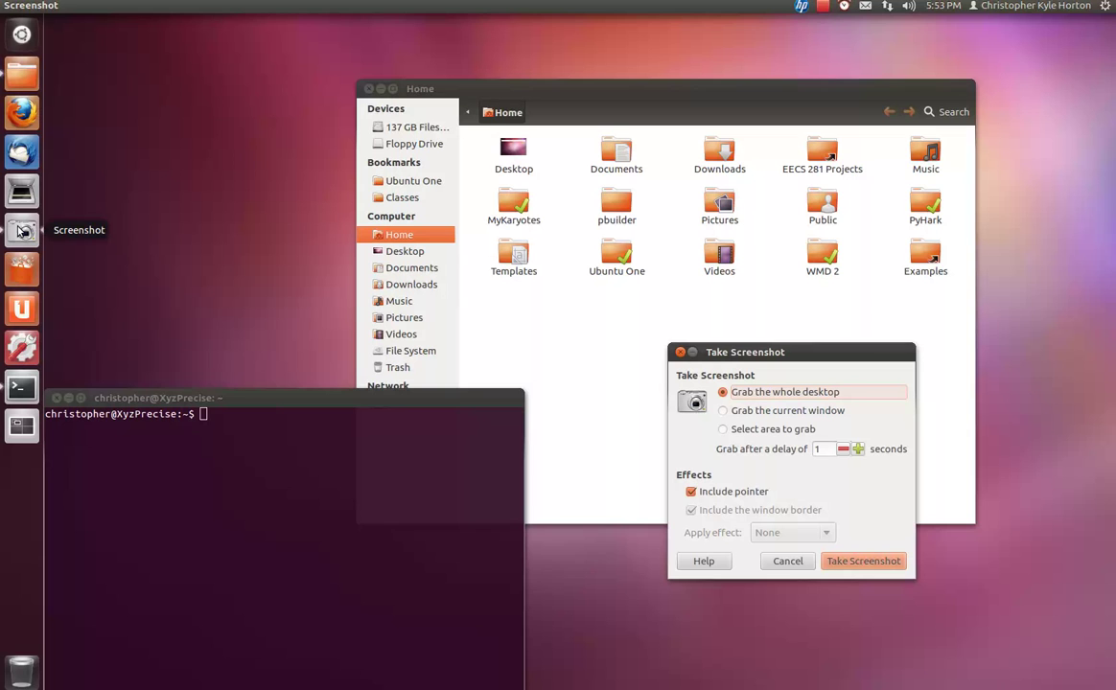
- Remove Screenshot from the launcher, search the Dash for "screenshot", and add it back to its former place above the Software Center icon
{"action": "left_click_drag", "start_coordinate": [19, 231], "coordinate": [23, 663]}
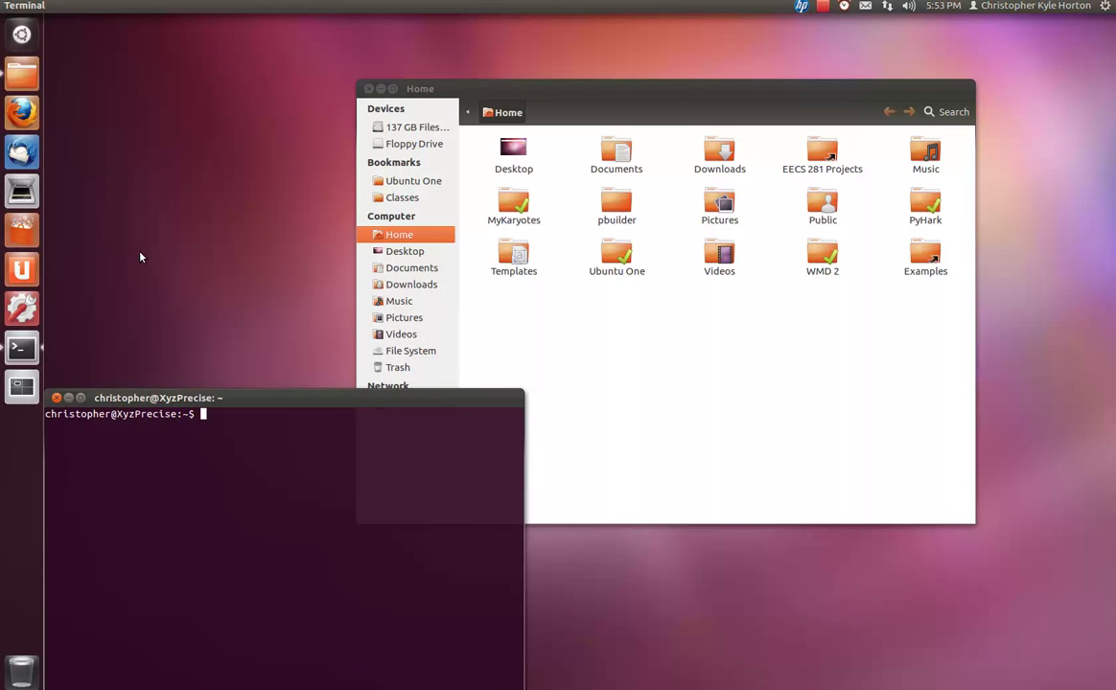
{"action": "key", "text": "super"}
{"action": "type", "text": "screenshot"}
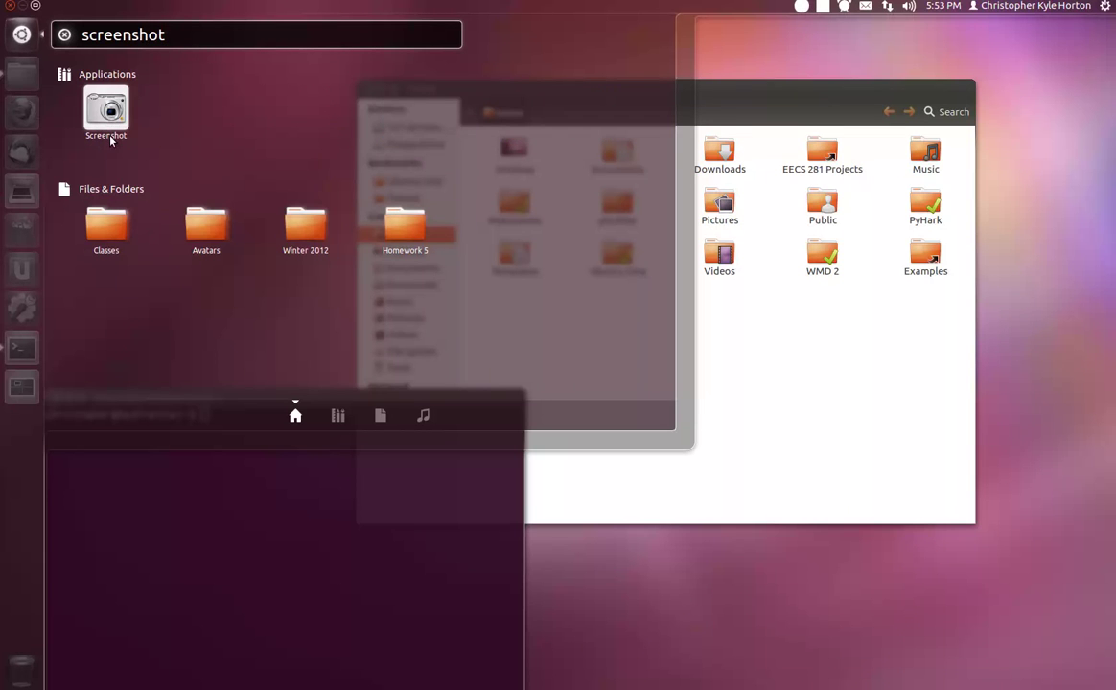
{"action": "left_click_drag", "start_coordinate": [107, 112], "coordinate": [24, 234]}
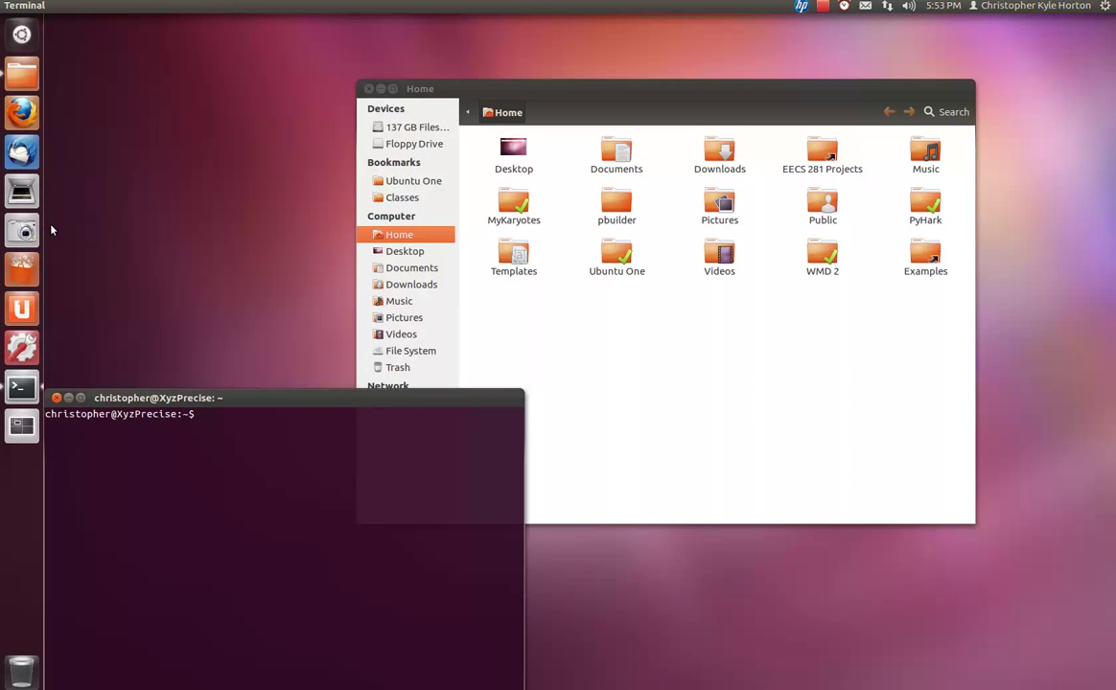
- View the Dash's Applications and Files & Folders lenses through the Dash Home quicklist, and close the Dash
{"action": "right_click", "coordinate": [25, 35]}
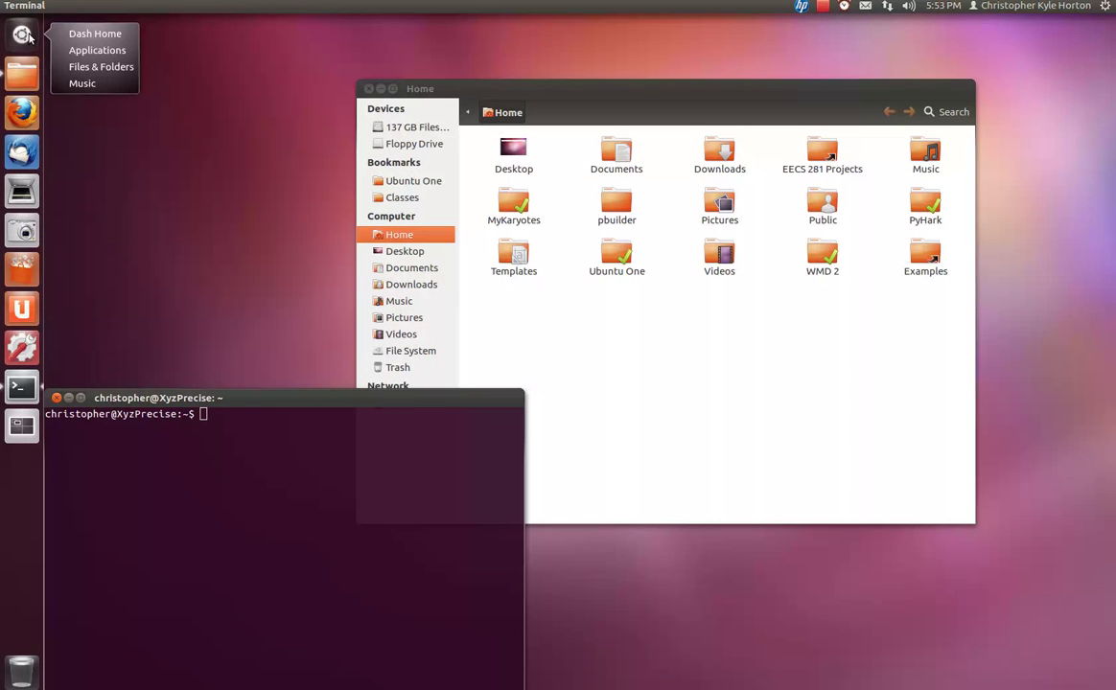
{"action": "left_click", "coordinate": [97, 50]}
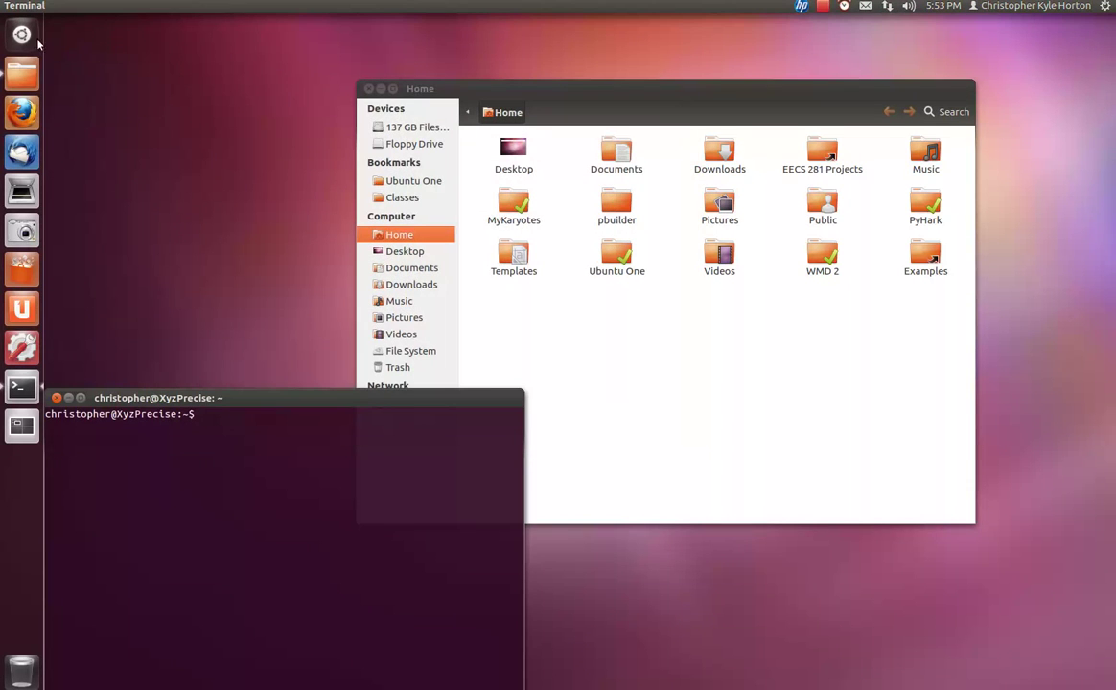
{"action": "right_click", "coordinate": [37, 41]}
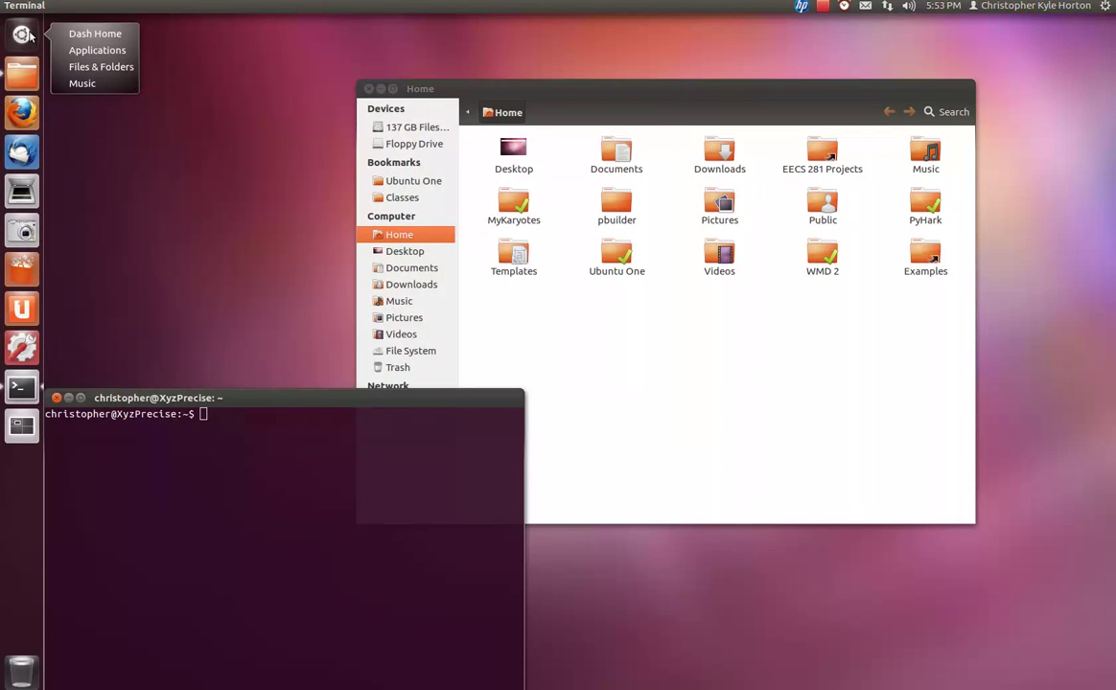
{"action": "left_click", "coordinate": [83, 66]}
{"action": "key", "text": "Escape"}
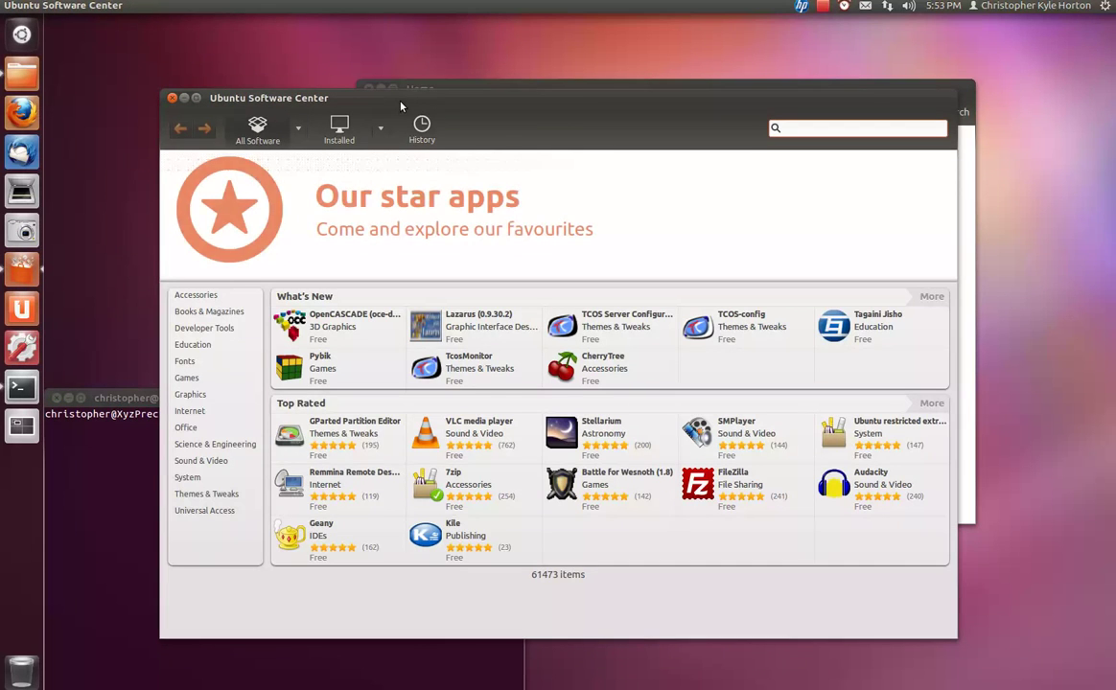
- Move the Ubuntu Software Center window clear of the launcher, view the workspace overview and return to the first workspace
{"action": "left_click_drag", "start_coordinate": [402, 104], "coordinate": [555, 124]}
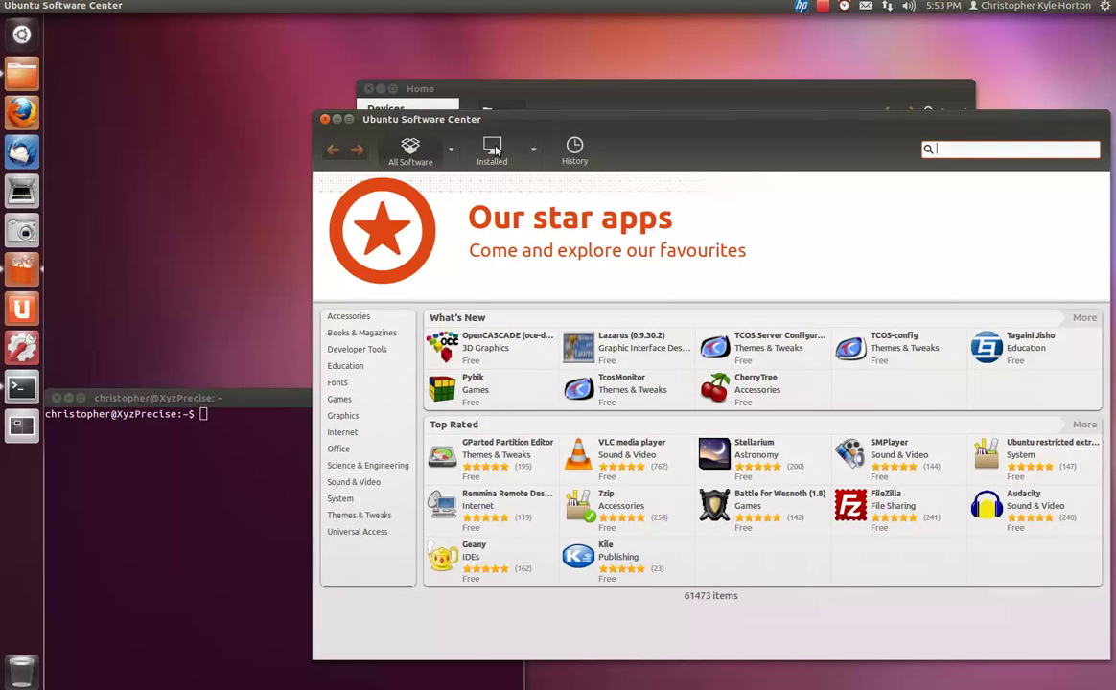
{"action": "key", "text": "super+s"}
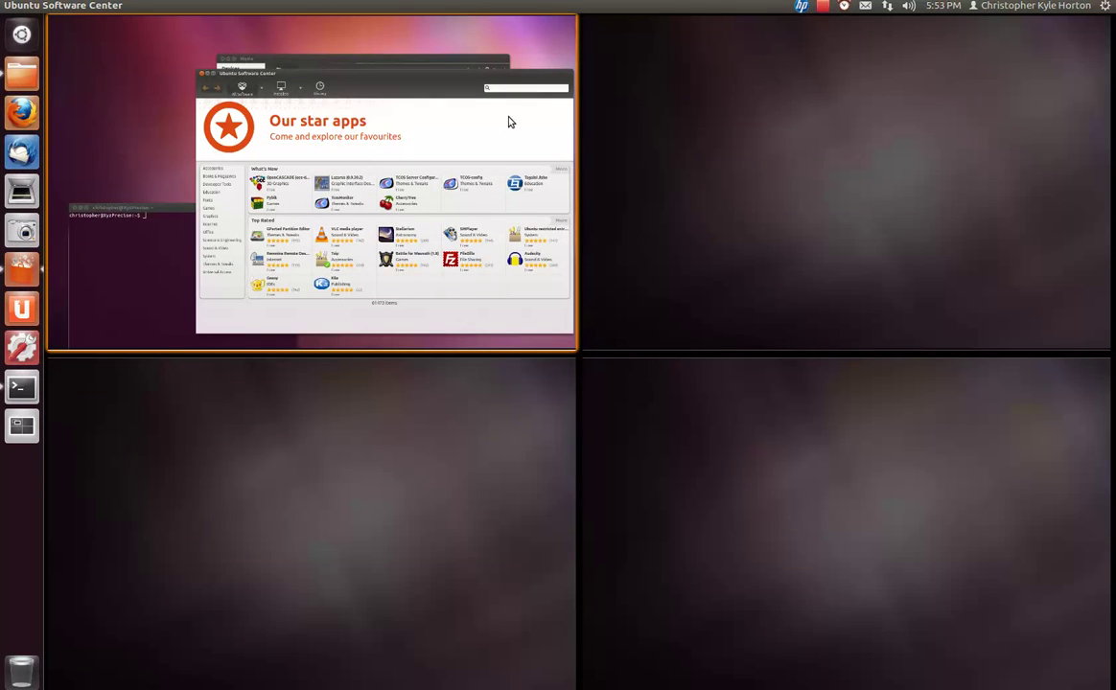
{"action": "left_click", "coordinate": [363, 179]}
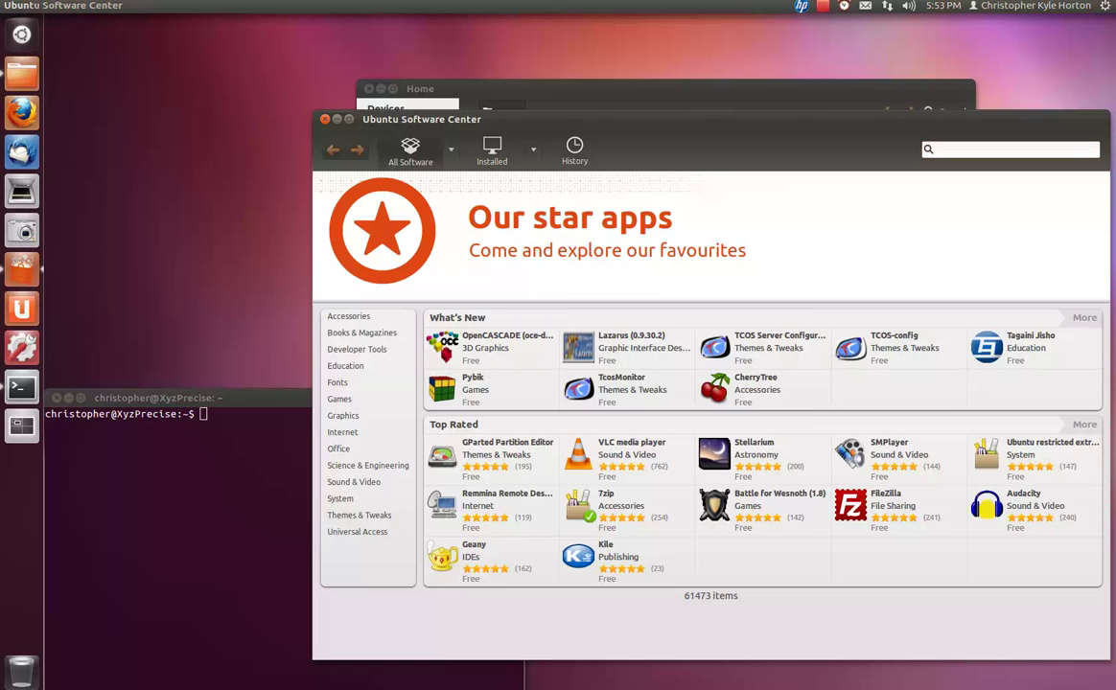
- Cycle through the open applications in the application switcher, preview the Home Folder window and bring it to the front
{"action": "key", "text": "alt+Tab"}
{"action": "key", "text": "alt+Tab"}
{"action": "key", "text": "alt+Tab"}
{"action": "key", "text": "alt+Tab"}
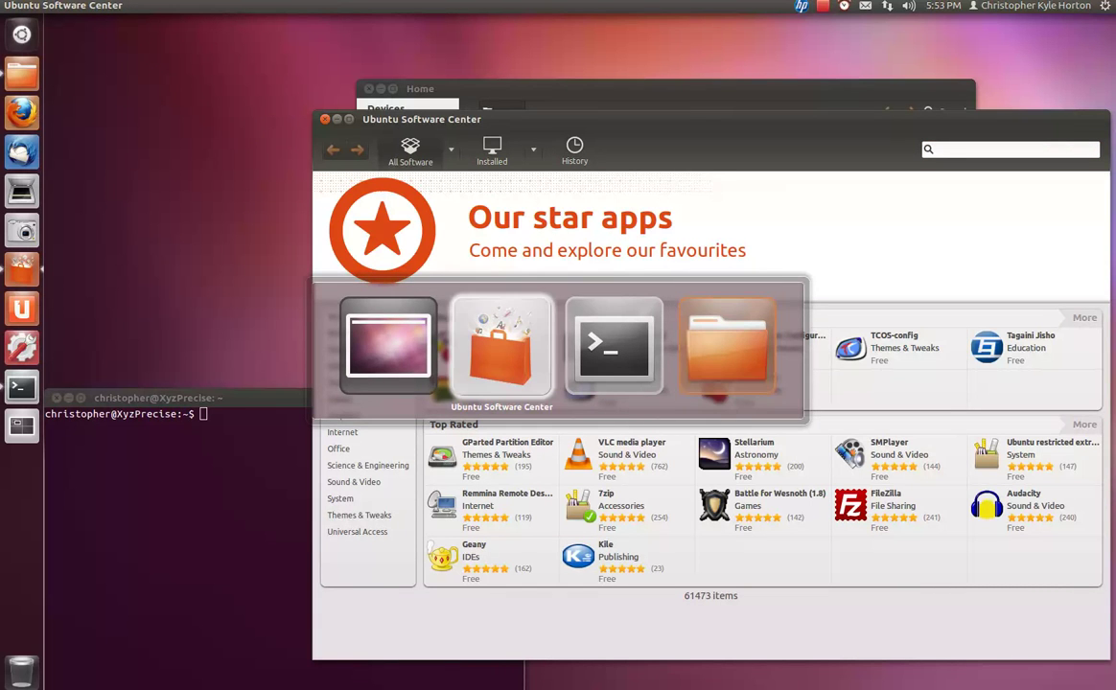
{"action": "key", "text": "alt+Tab"}
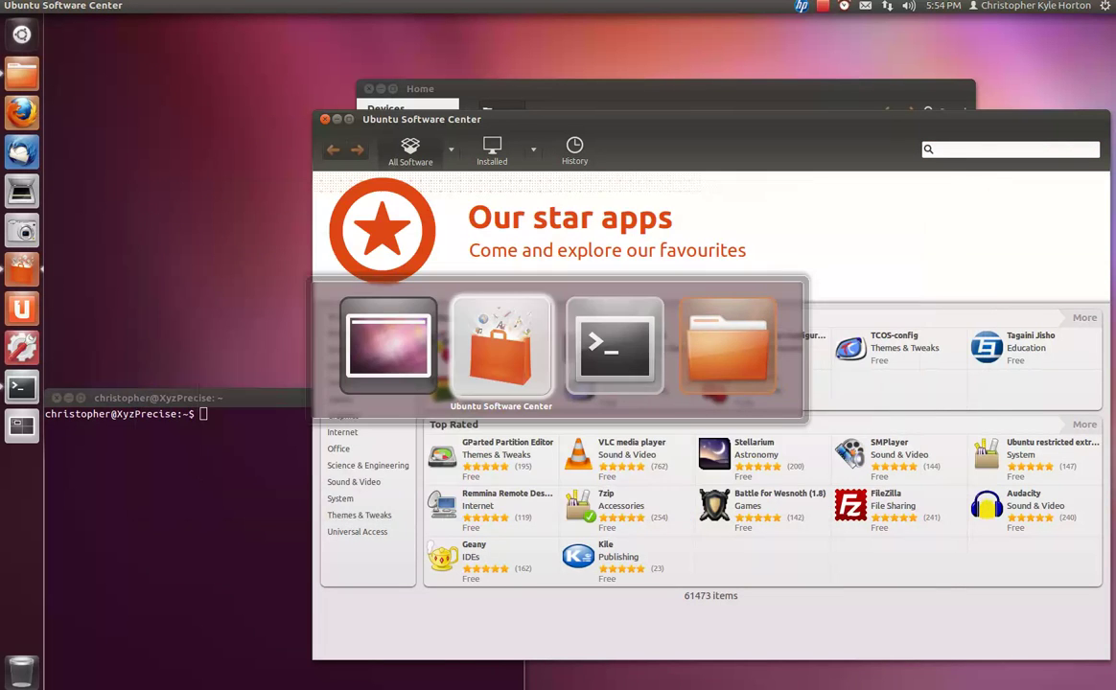
{"action": "key", "text": "alt+Tab"}
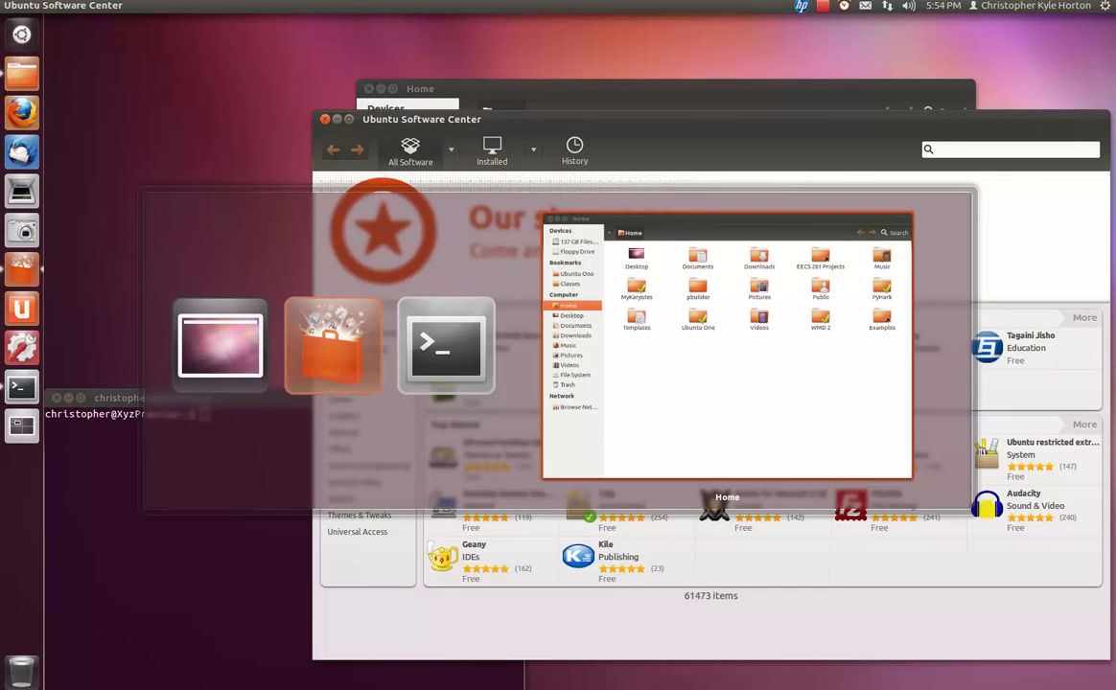
- Show the desktop through the application switcher and bring back only the Ubuntu Software Center window
{"action": "key", "text": "alt+Tab"}
{"action": "key", "text": "alt+Tab"}
{"action": "key", "text": "alt+Tab"}
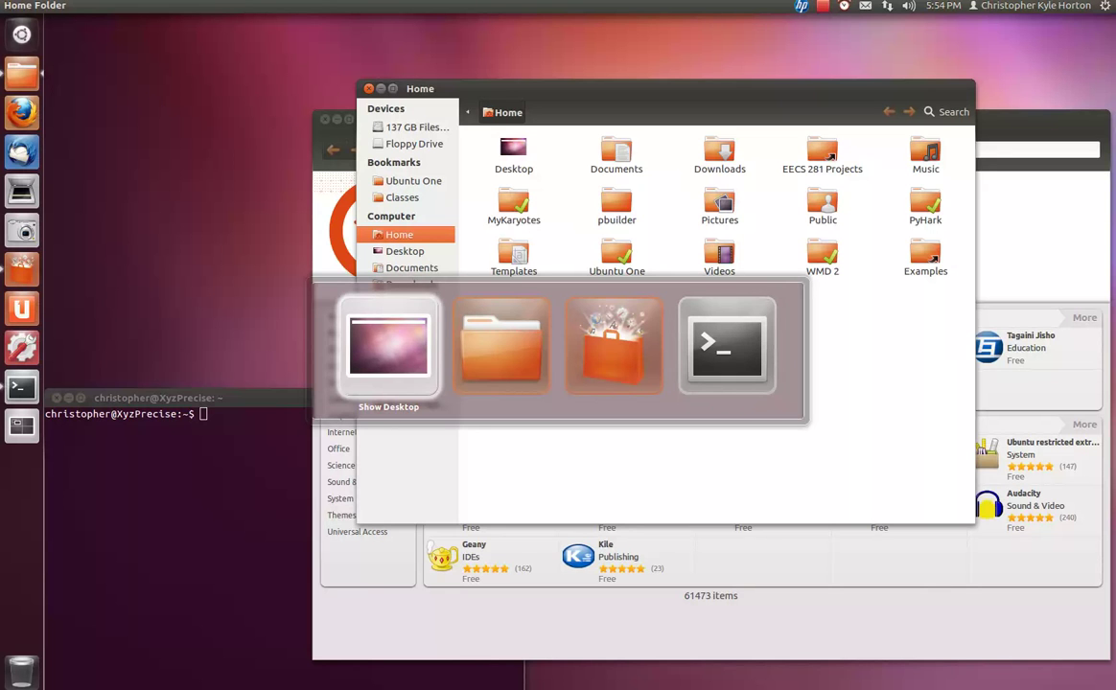
{"action": "key", "text": "alt+Tab"}
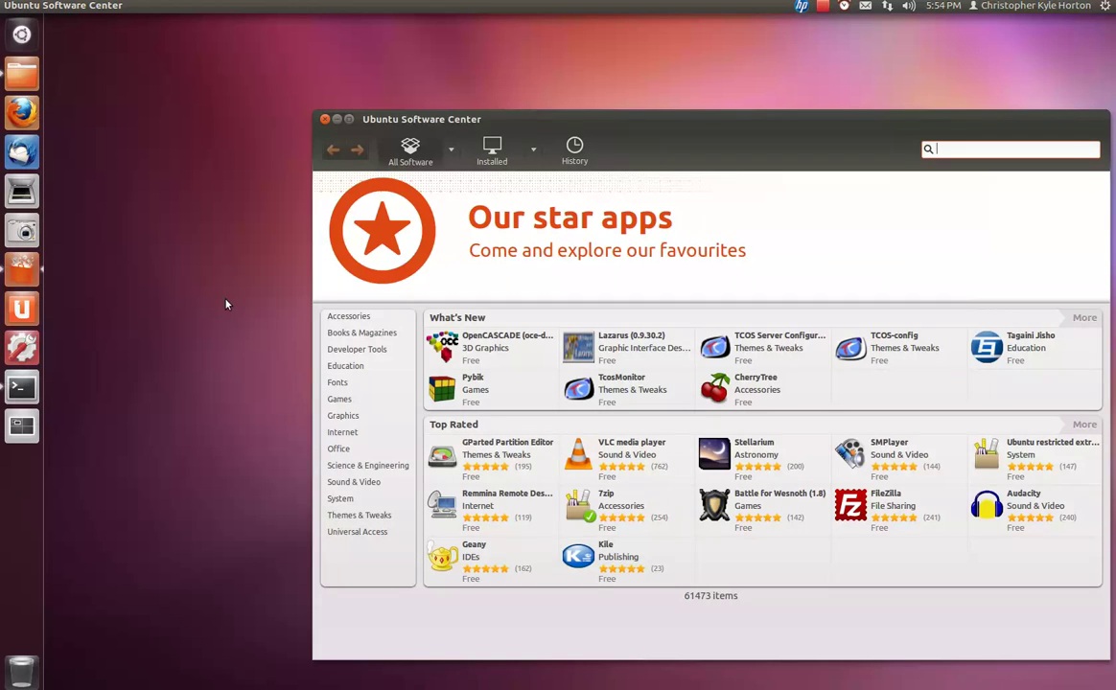
- Bring back the Home Folder window and the Terminal window with the application switcher
{"action": "key", "text": "alt+Tab"}
{"action": "key", "text": "alt+shift+Tab"}
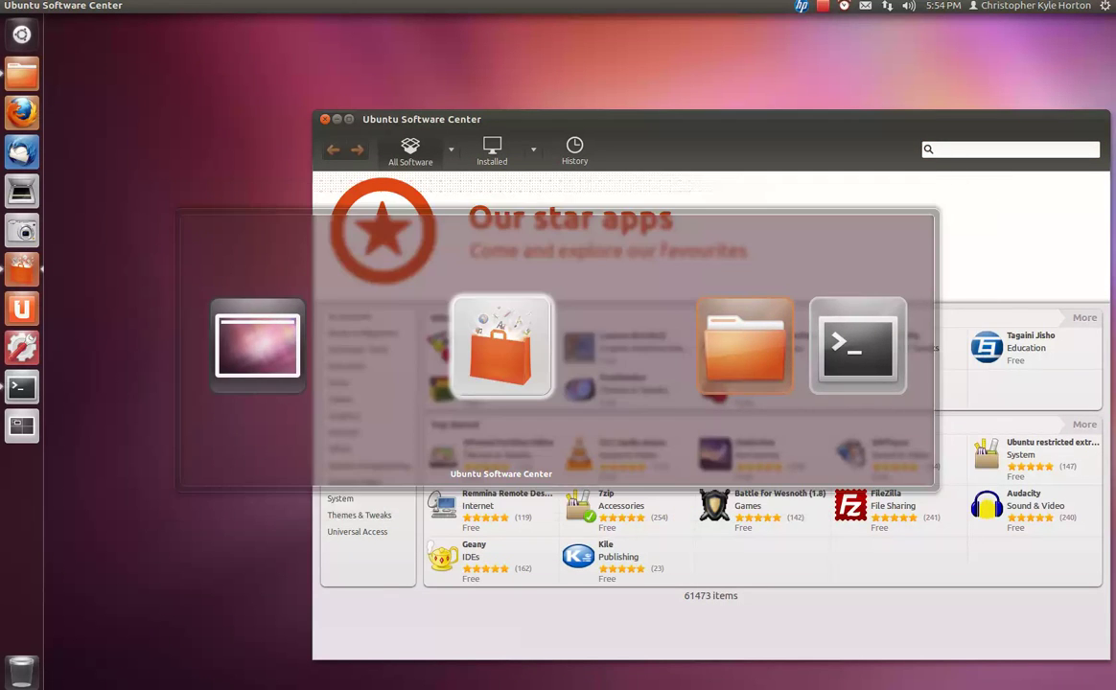
{"action": "key", "text": "Tab"}
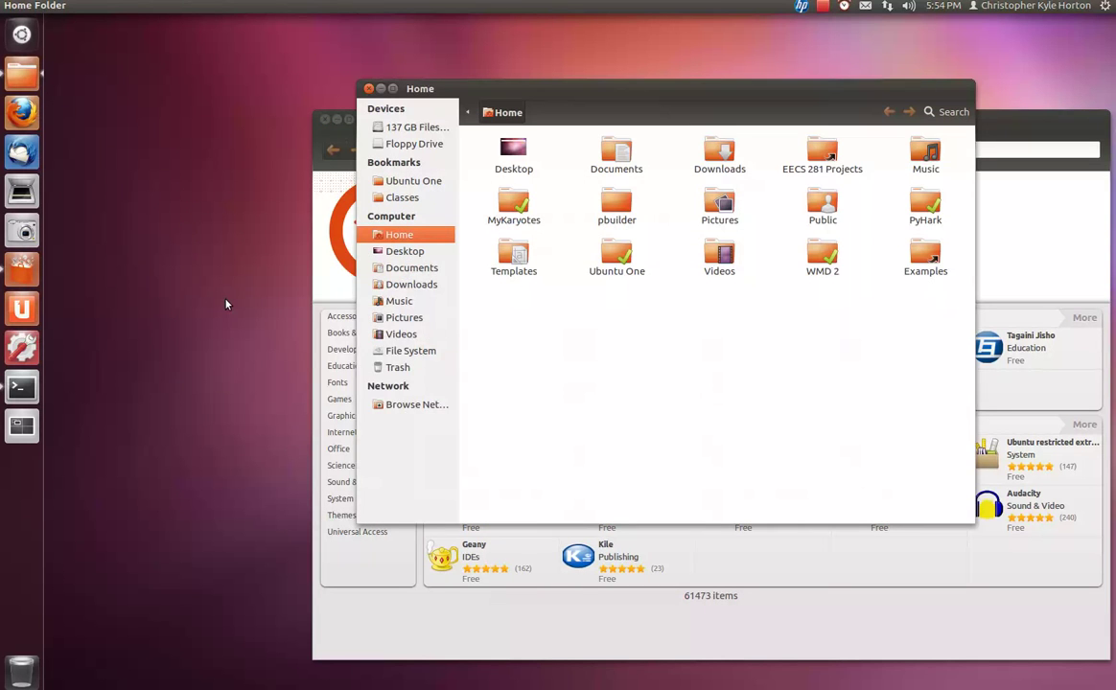
{"action": "key", "text": "alt+Tab"}
{"action": "key", "text": "Tab"}
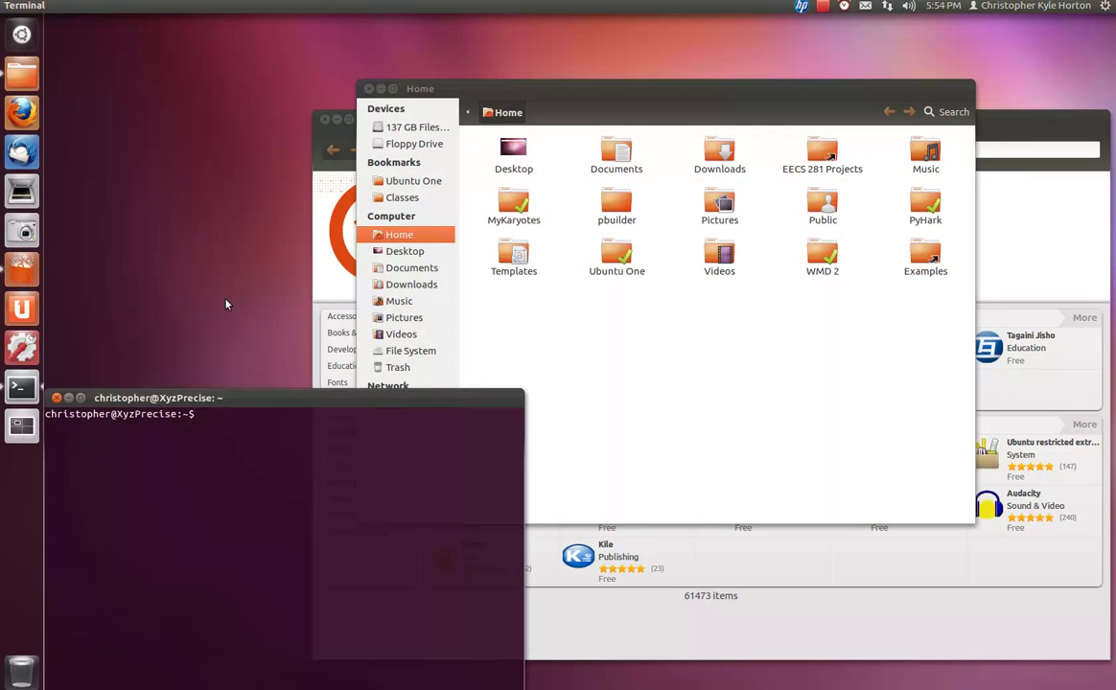
- Find "ccsm" in the Dash, start CompizConfig Settings Manager and open the Ubuntu Unity Plugin's Experimental settings
{"action": "key", "text": "super"}
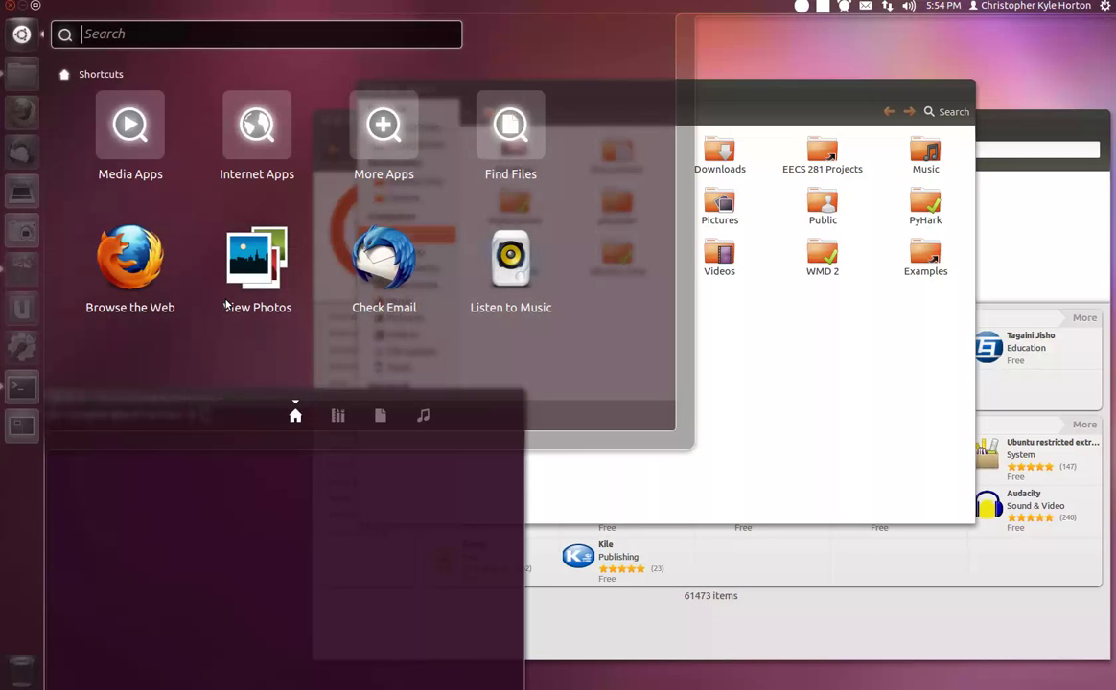
{"action": "type", "text": "ccsm"}
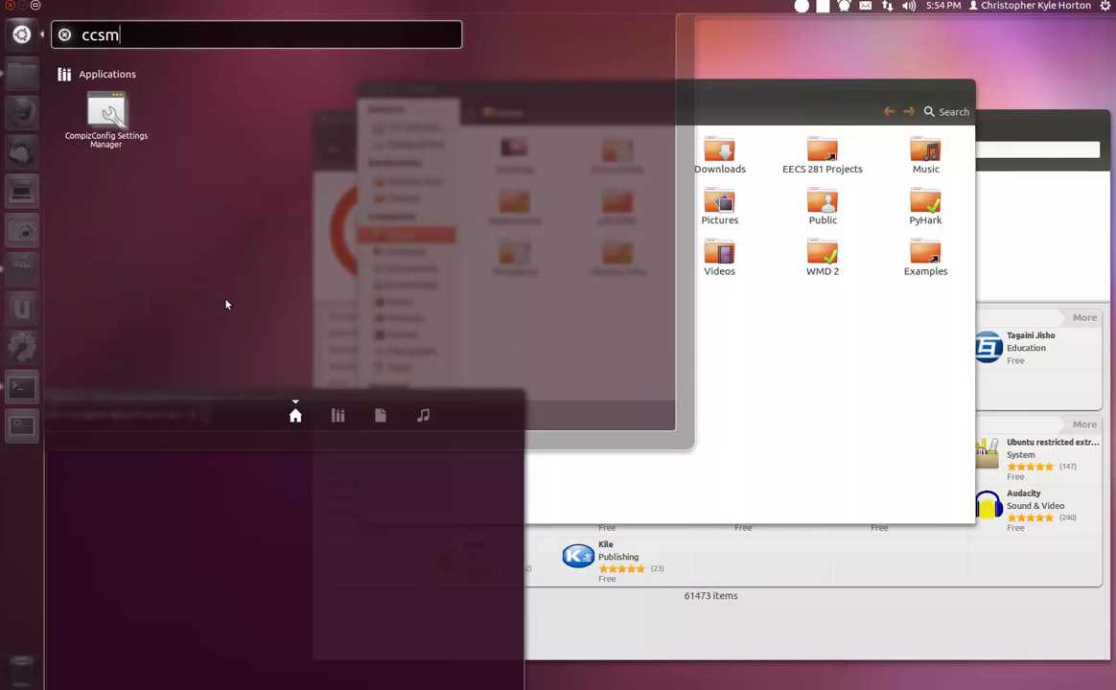
{"action": "key", "text": "Return"}
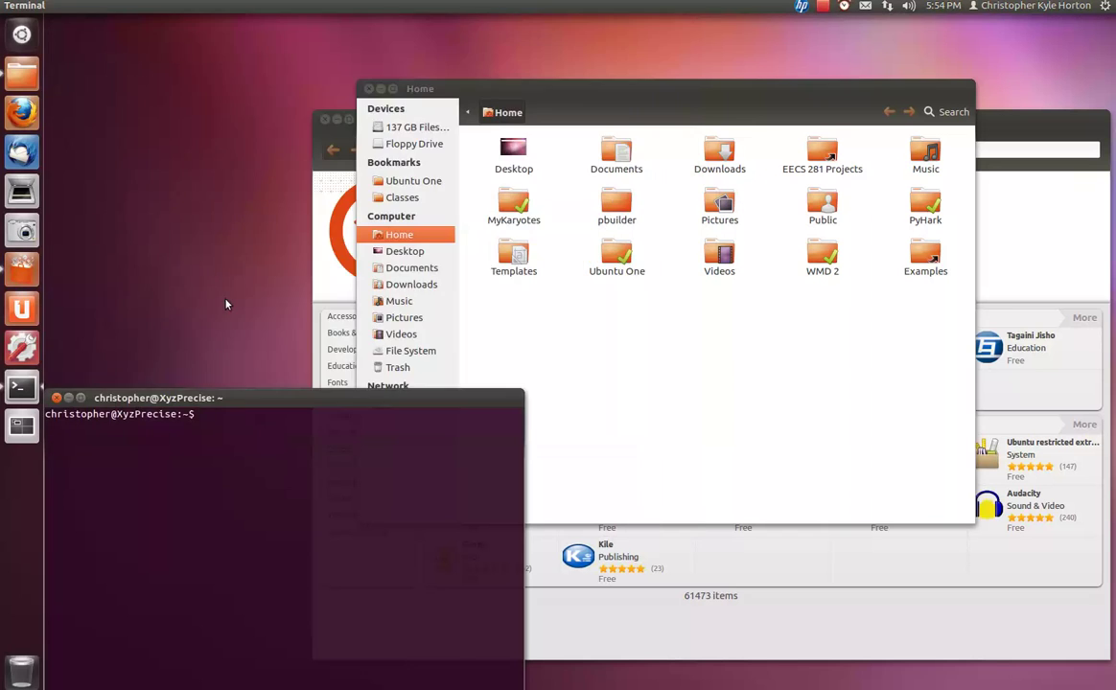
{"action": "scroll", "coordinate": [624, 115], "scroll_direction": "down", "scroll_amount": 5}
{"action": "left_click", "coordinate": [603, 197]}
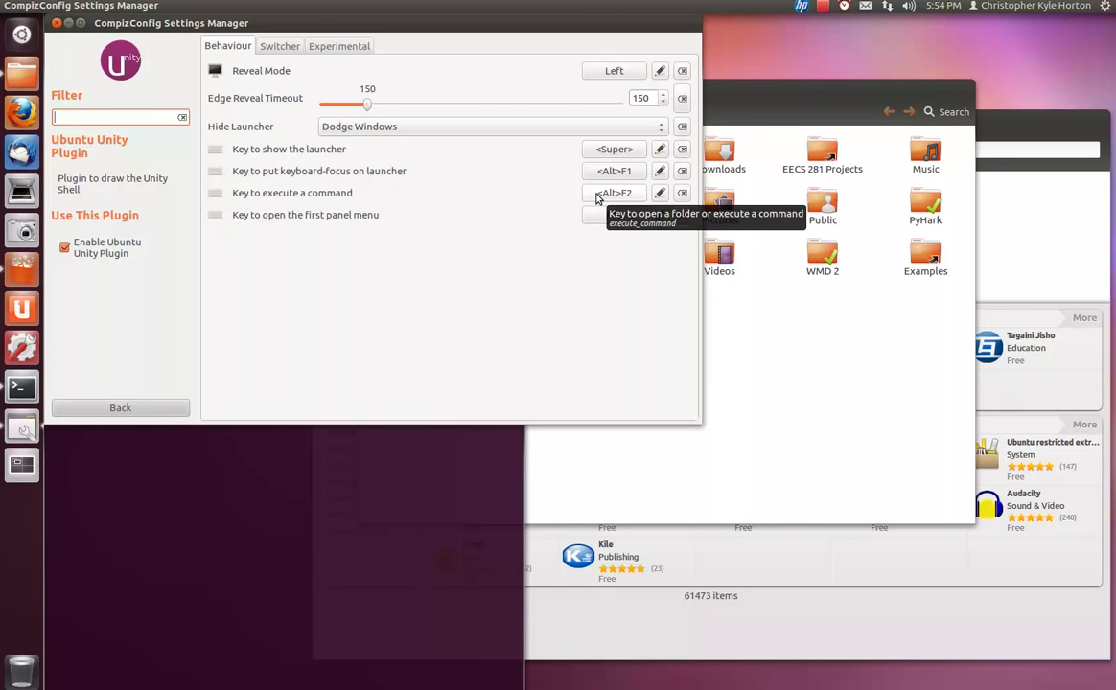
{"action": "left_click", "coordinate": [348, 47]}
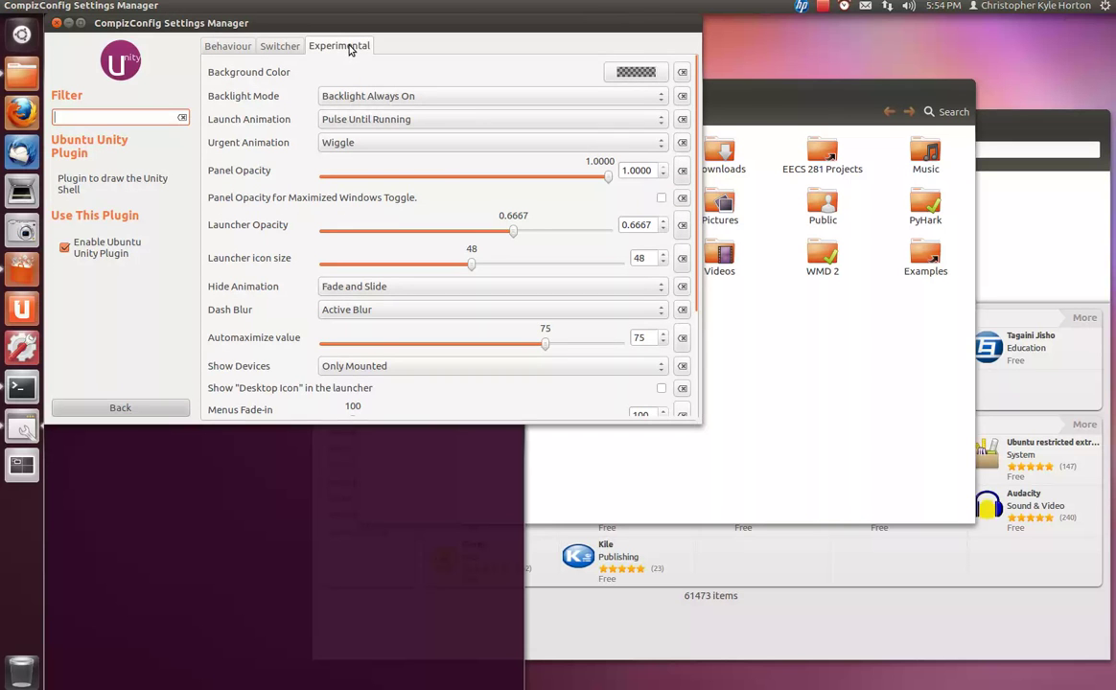
- Enable the Desktop icon in the launcher, try it by hiding and restoring all windows, and disable the icon again
{"action": "left_click_drag", "start_coordinate": [701, 272], "coordinate": [701, 342]}
{"action": "left_click", "coordinate": [662, 291]}
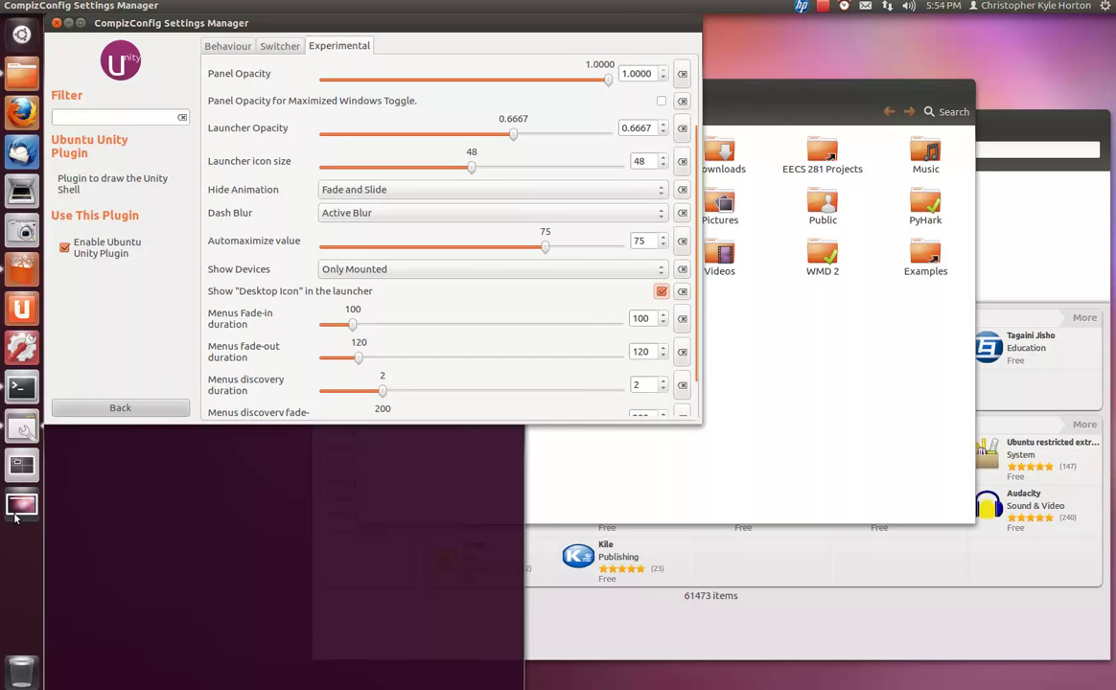
{"action": "left_click", "coordinate": [22, 505]}
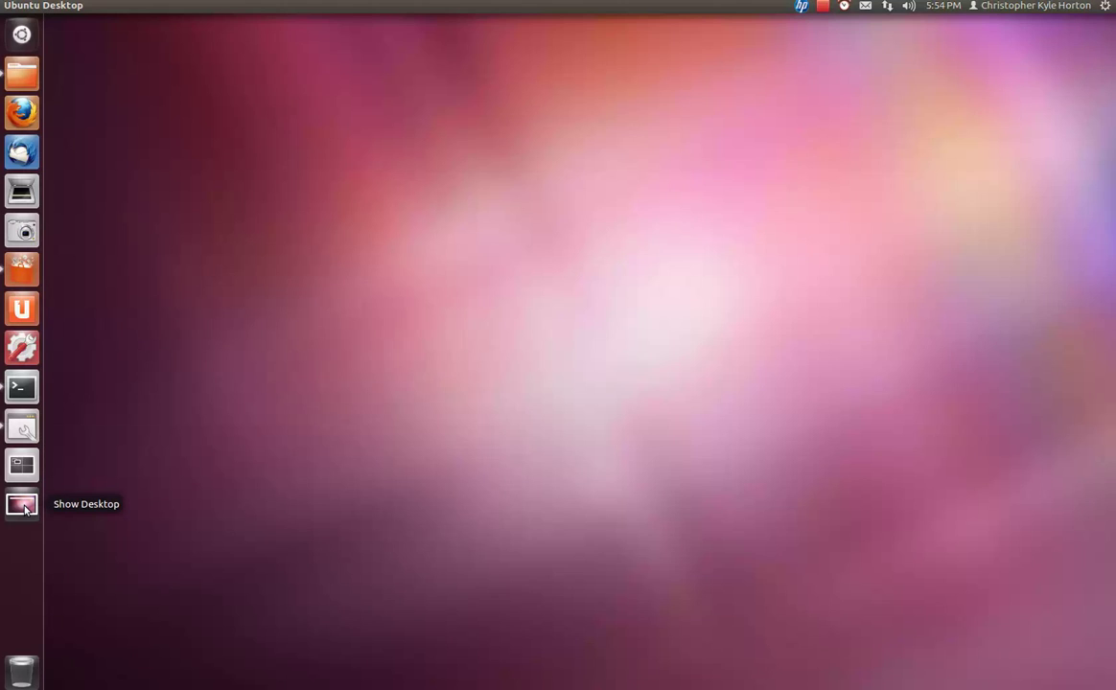
{"action": "left_click", "coordinate": [22, 505]}
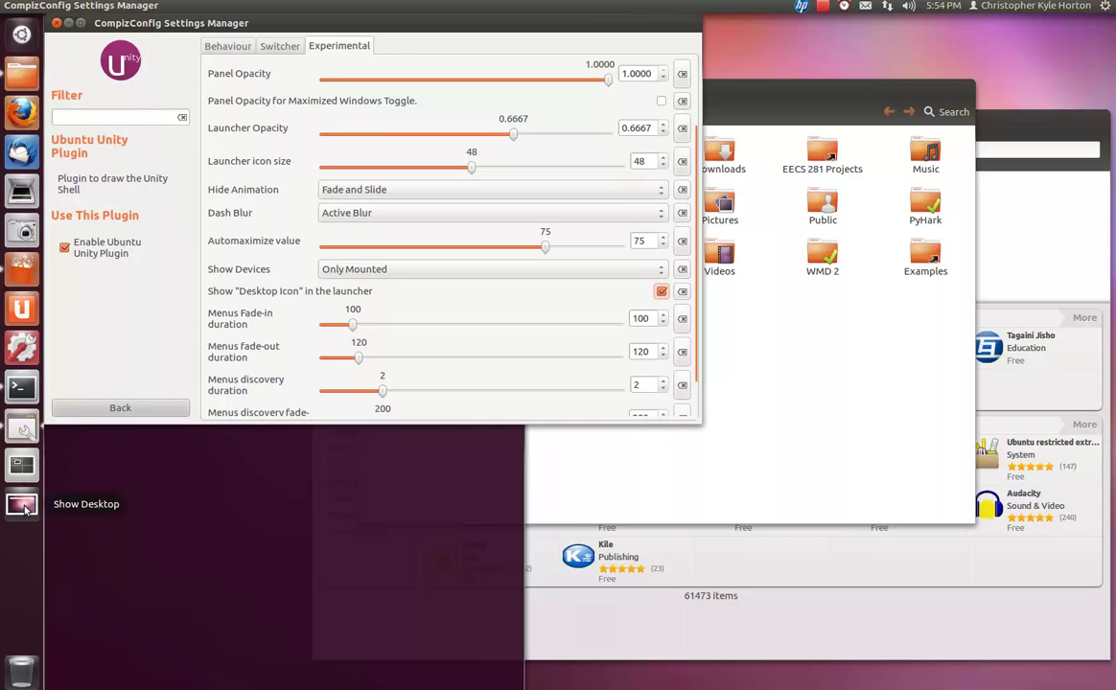
{"action": "left_click", "coordinate": [660, 292]}
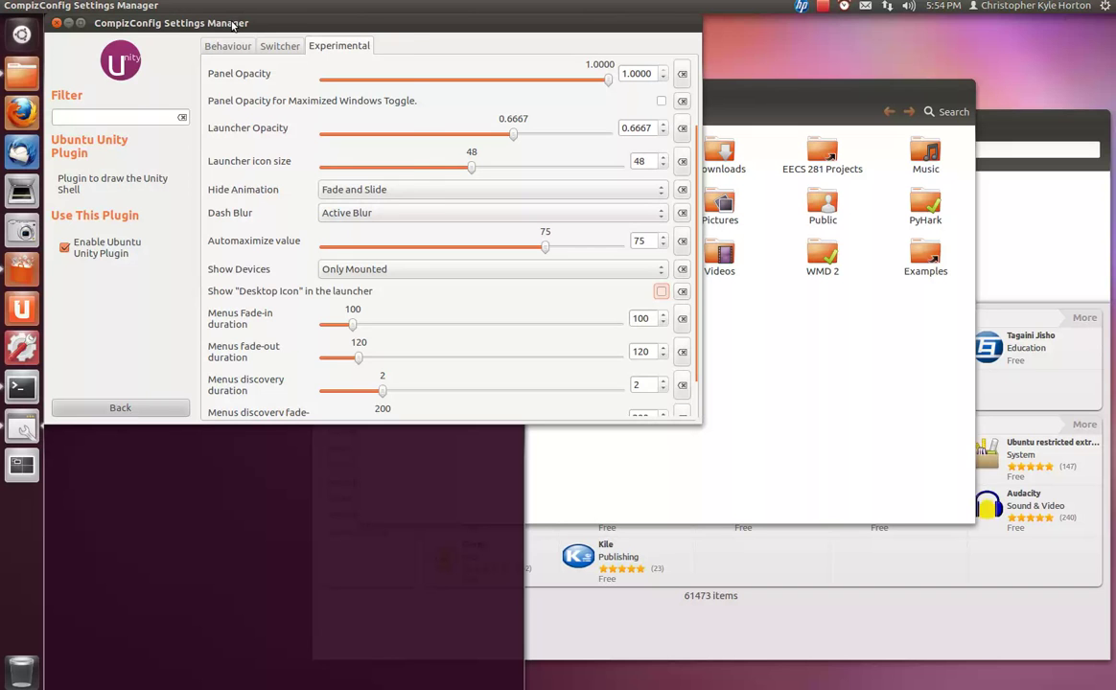
- Move the CompizConfig Settings Manager window to the upper-right workspace, and return to the first workspace through the workspace overview
{"action": "right_click", "coordinate": [233, 23]}
{"action": "left_click", "coordinate": [267, 146]}
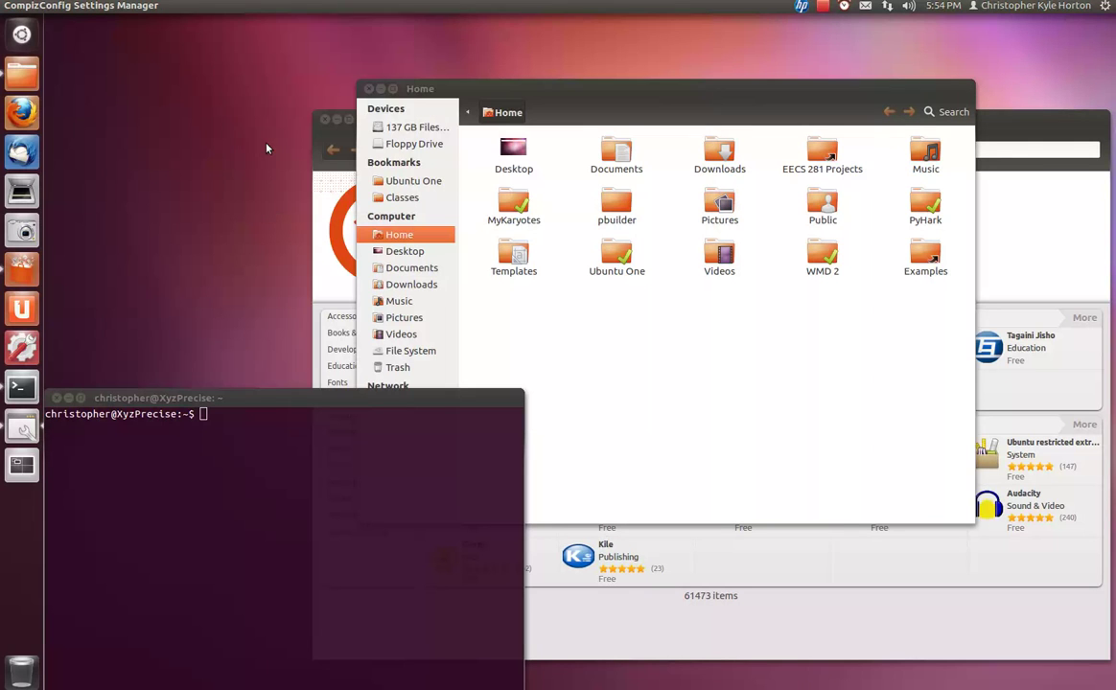
{"action": "key", "text": "super+s"}
{"action": "left_click", "coordinate": [246, 198]}
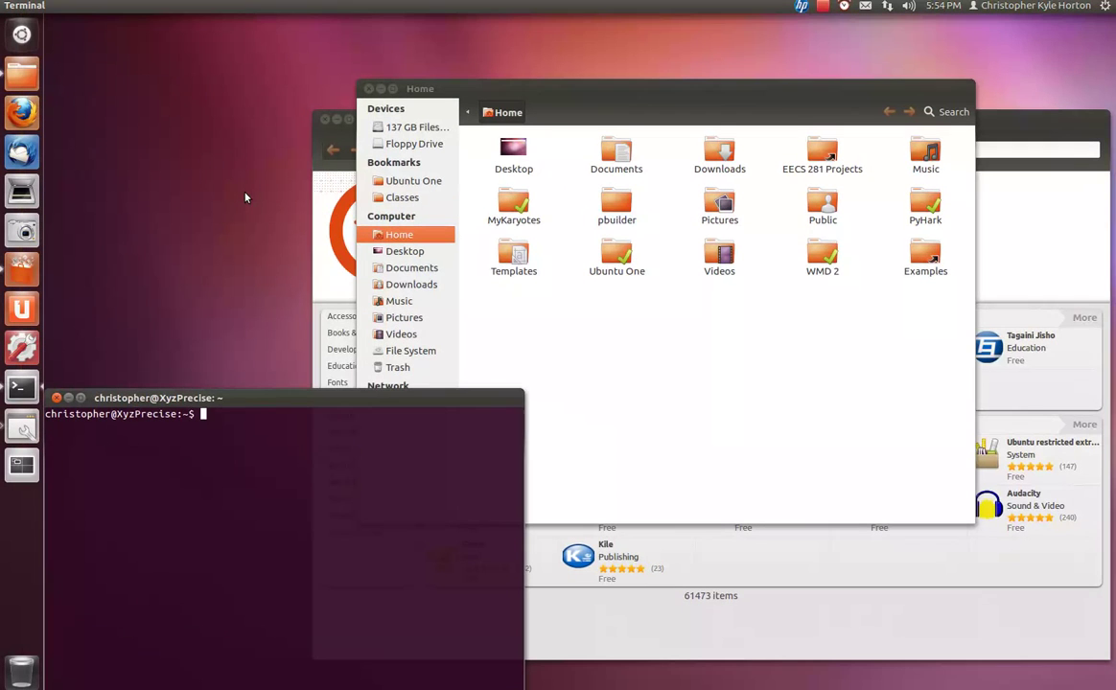
- Switch to Ubuntu Software Center and to CompizConfig Settings Manager on its other workspace with the application switcher
{"action": "key", "text": "alt+Tab"}
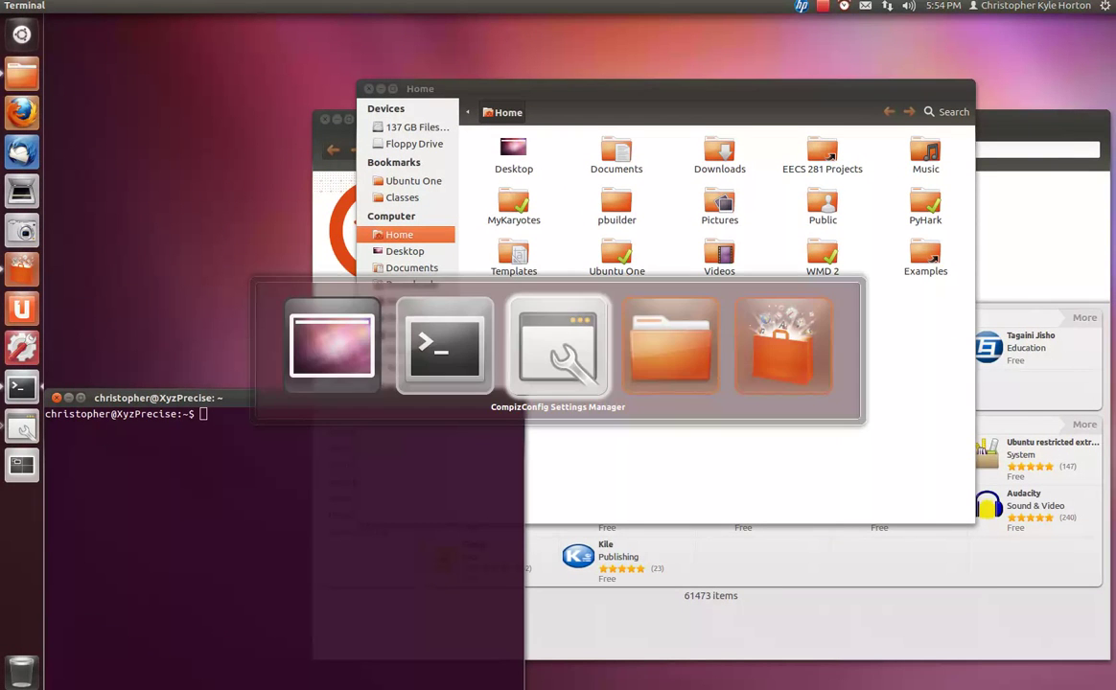
{"action": "key", "text": "alt+Tab"}
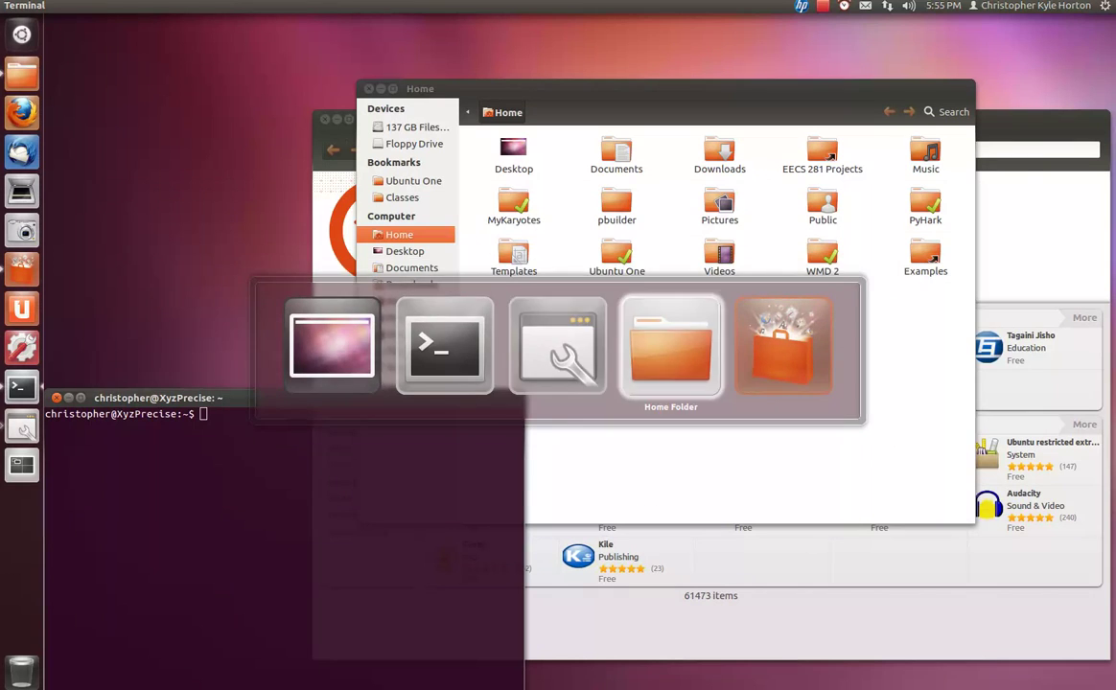
{"action": "key", "text": "alt+Tab"}
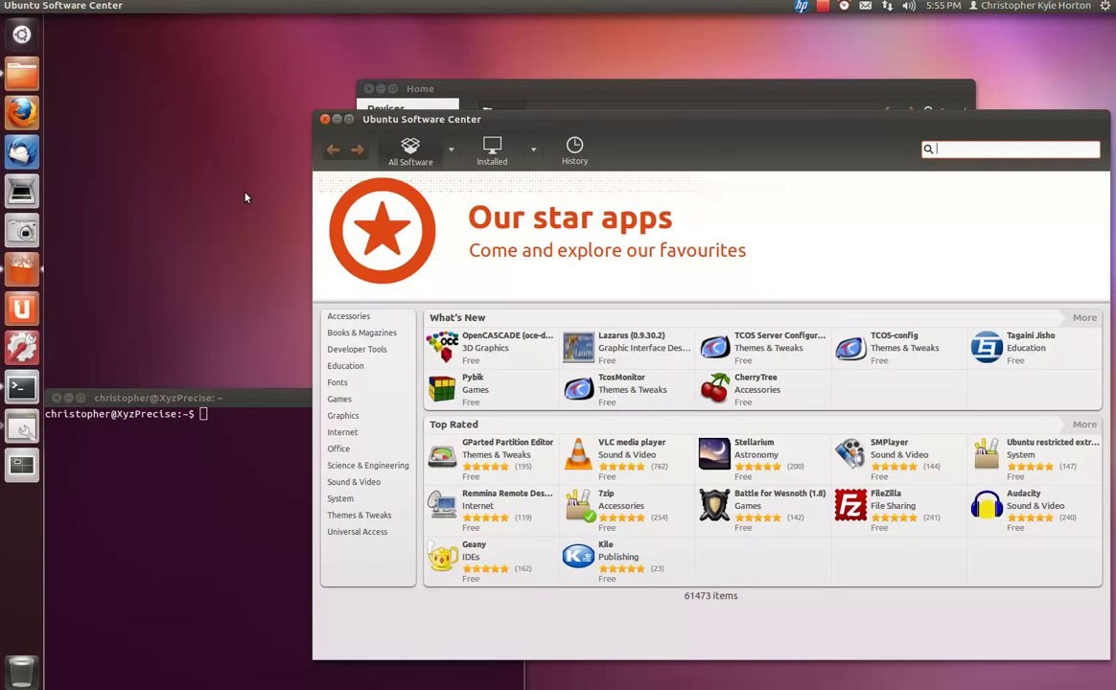
{"action": "key", "text": "alt+Tab"}
{"action": "key", "text": "alt+Tab"}
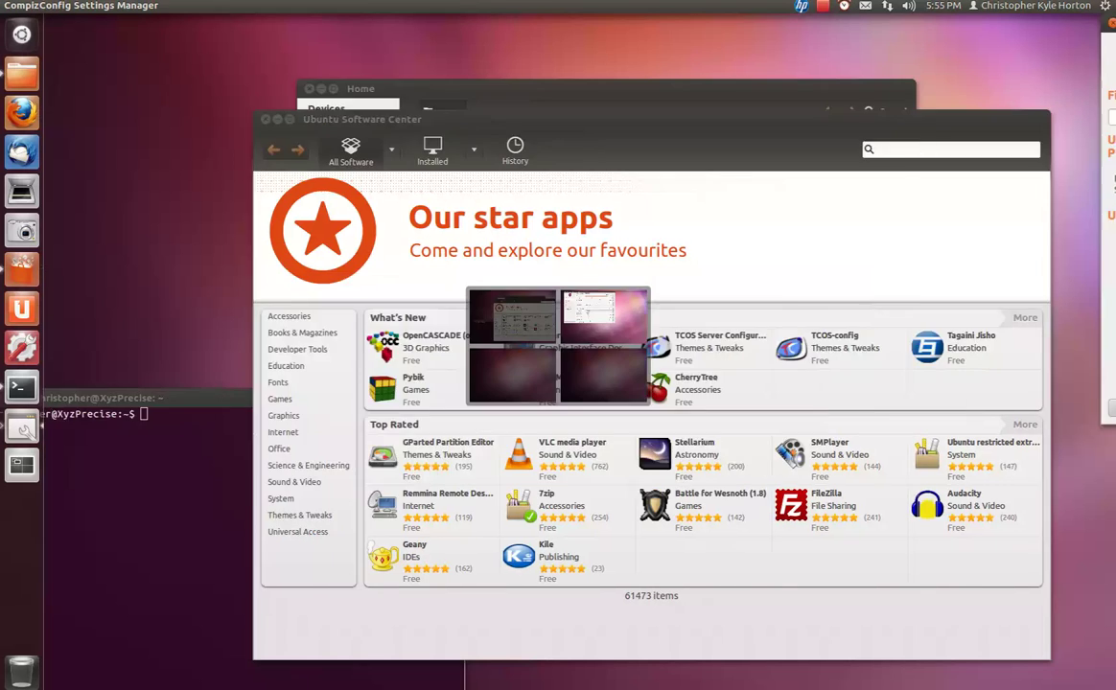
{"action": "key", "text": "alt+Tab"}
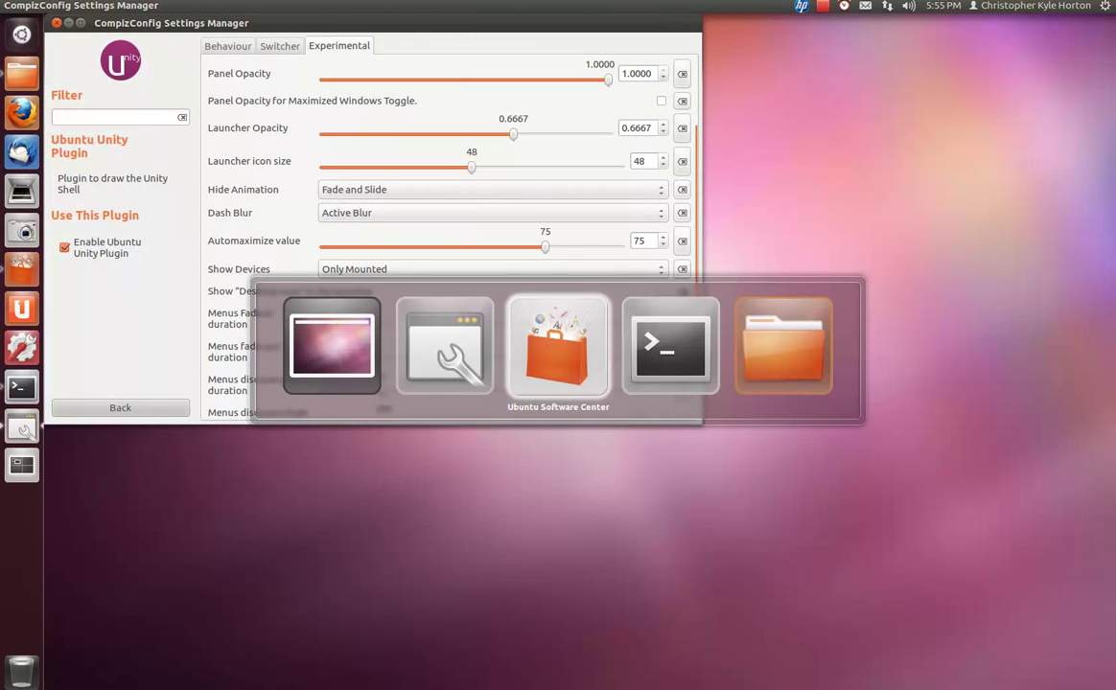
- Switch back to the Terminal, run "uname -a" and end the session with "exit"
{"action": "key", "text": "alt+shift+Tab"}
{"action": "key", "text": "alt+Tab"}
{"action": "key", "text": "alt+Tab"}
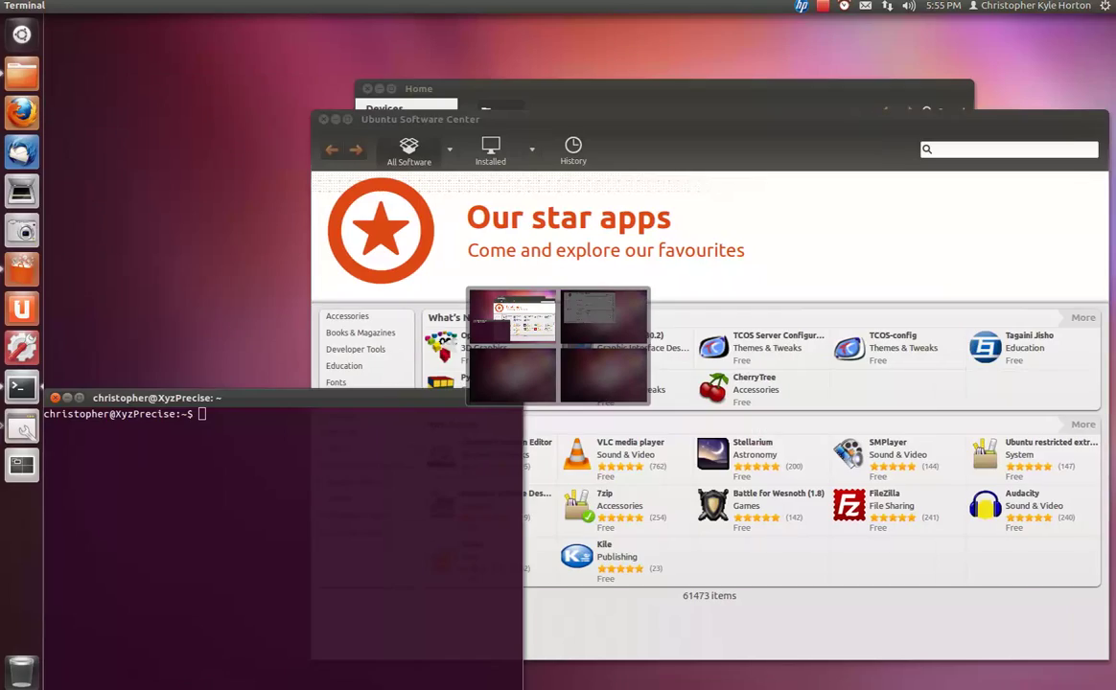
{"action": "type", "text": "uname -a"}
{"action": "key", "text": "Return"}
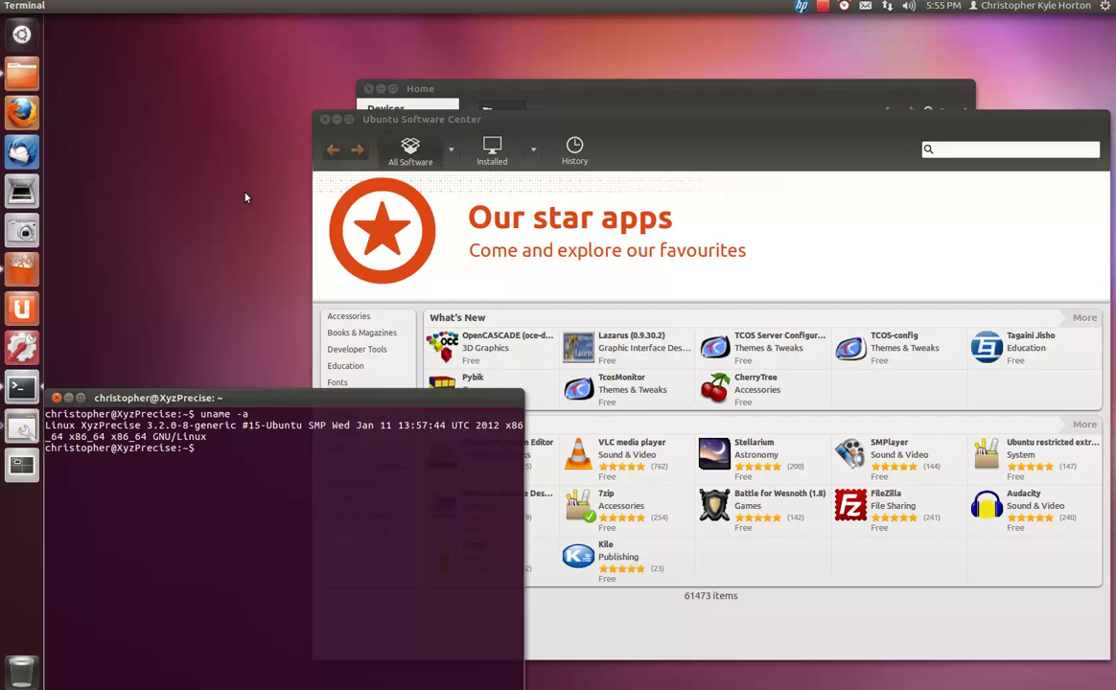
{"action": "type", "text": "exit"}
{"action": "key", "text": "Return"}
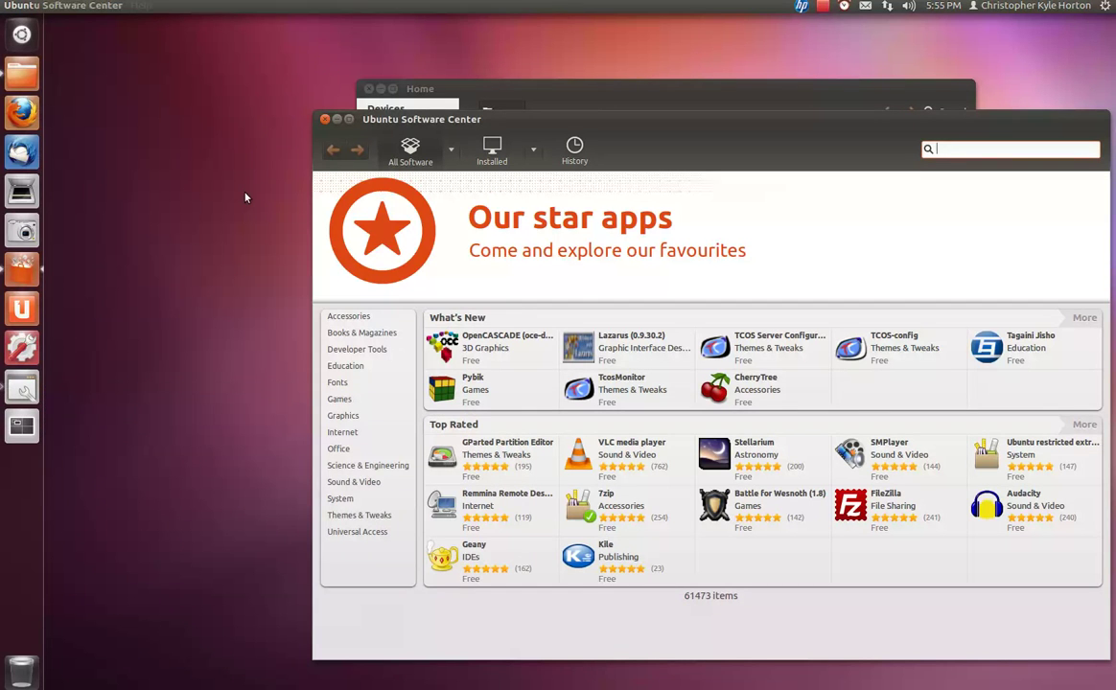
- Close CompizConfig Settings Manager on the upper-right workspace and return to the first workspace
{"action": "key", "text": "ctrl+alt+Right"}
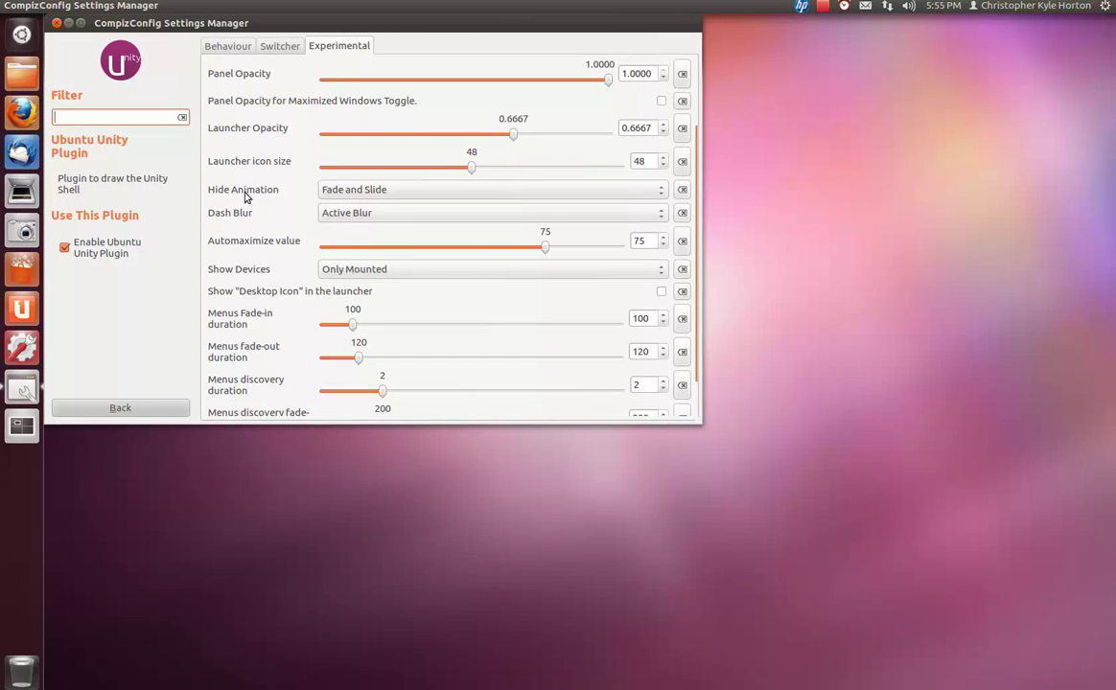
{"action": "key", "text": "alt+F4"}
{"action": "key", "text": "ctrl+alt+Left"}
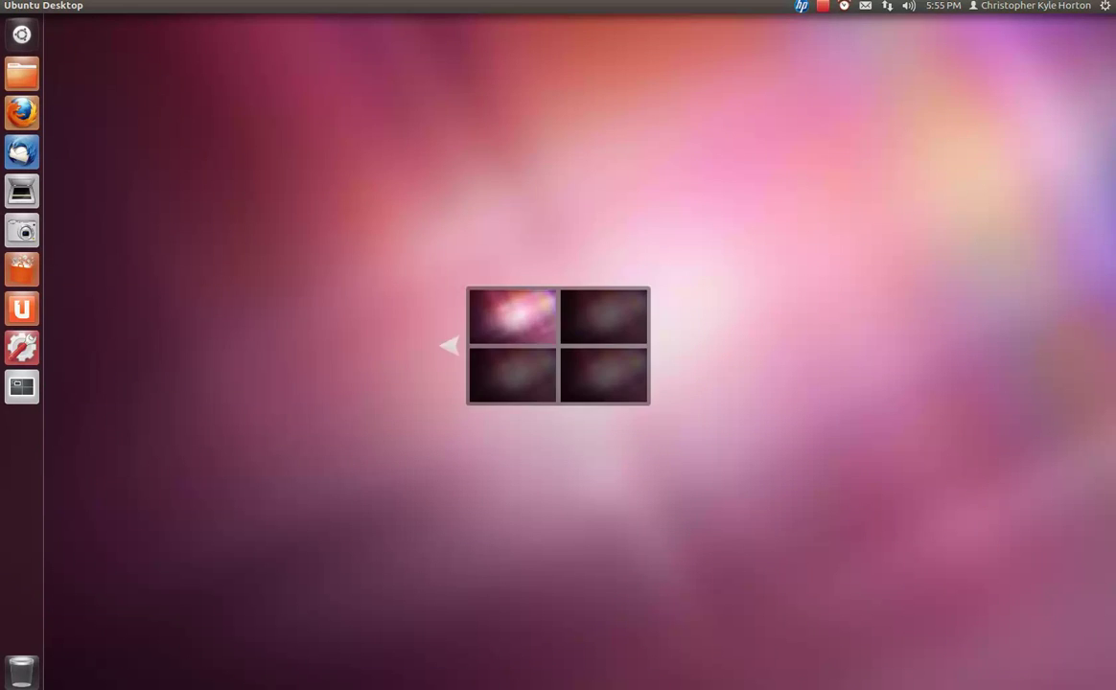